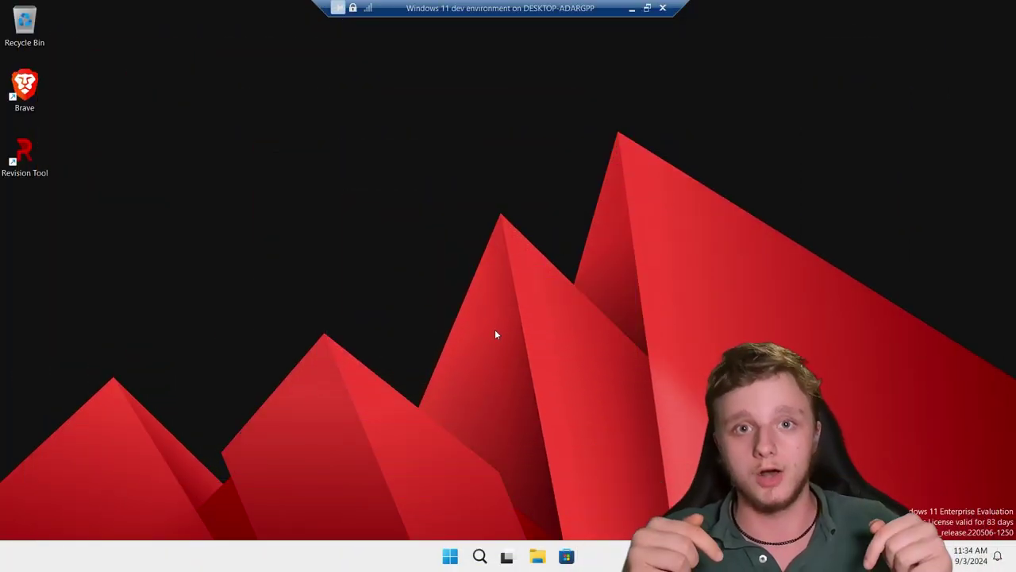
Launch Brave, go to google.com and switch Google's language to English.
{"action": "double_click", "coordinate": [24, 87]}
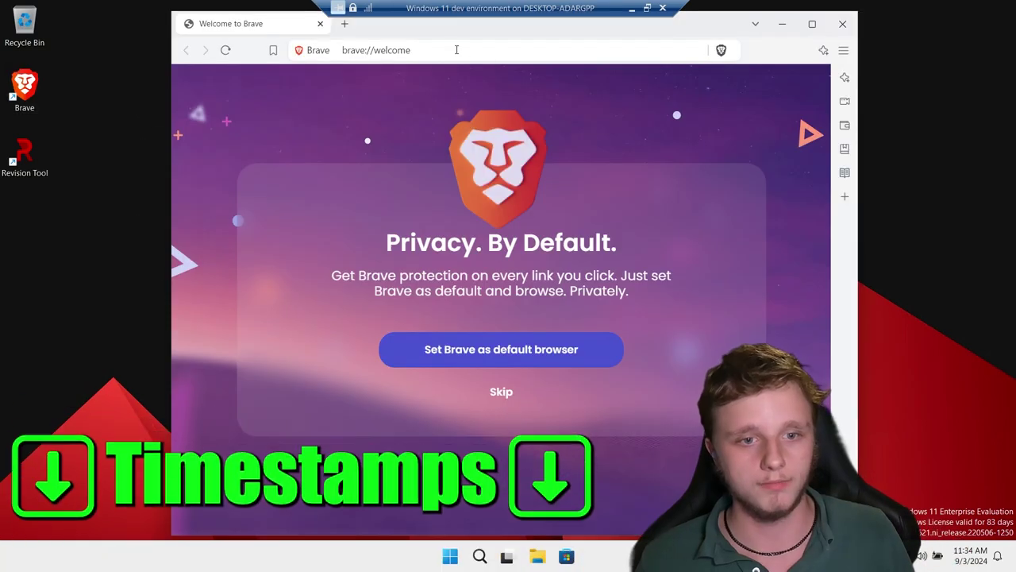
{"action": "left_click", "coordinate": [424, 49]}
{"action": "type", "text": "agoogle"}
{"action": "key", "text": "ctrl+a"}
{"action": "type", "text": "google.com"}
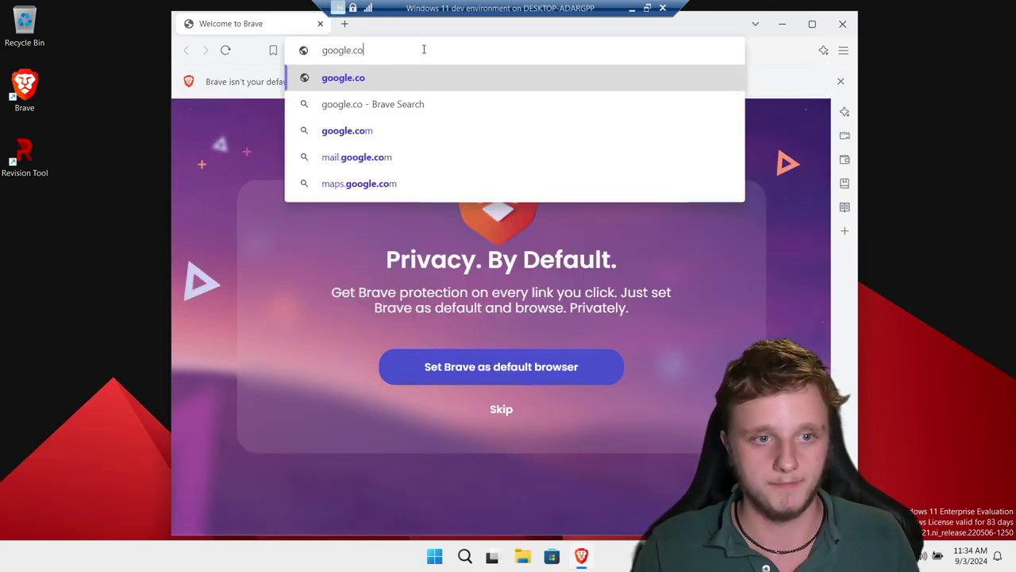
{"action": "key", "text": "Return"}
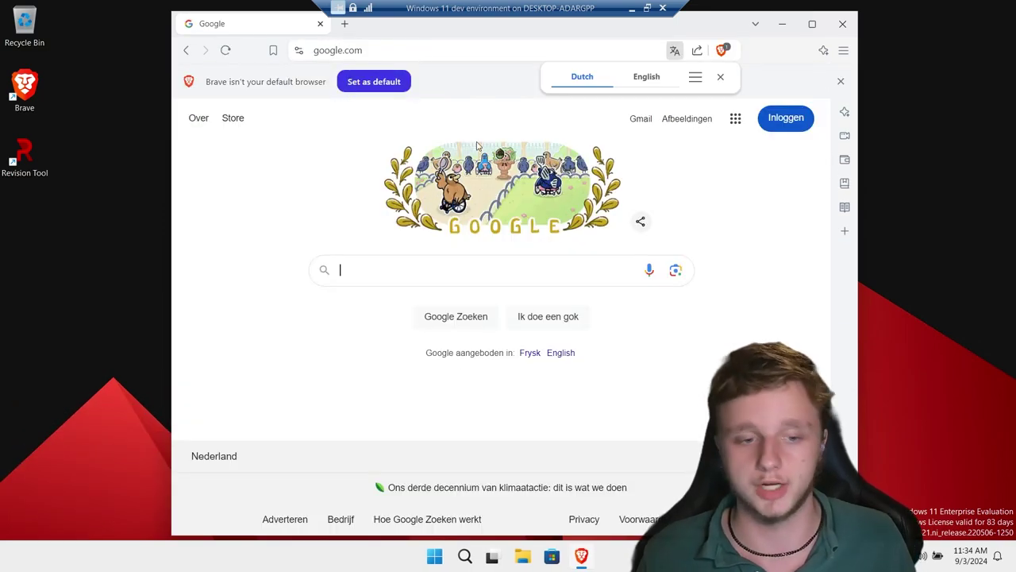
{"action": "left_click", "coordinate": [561, 353]}
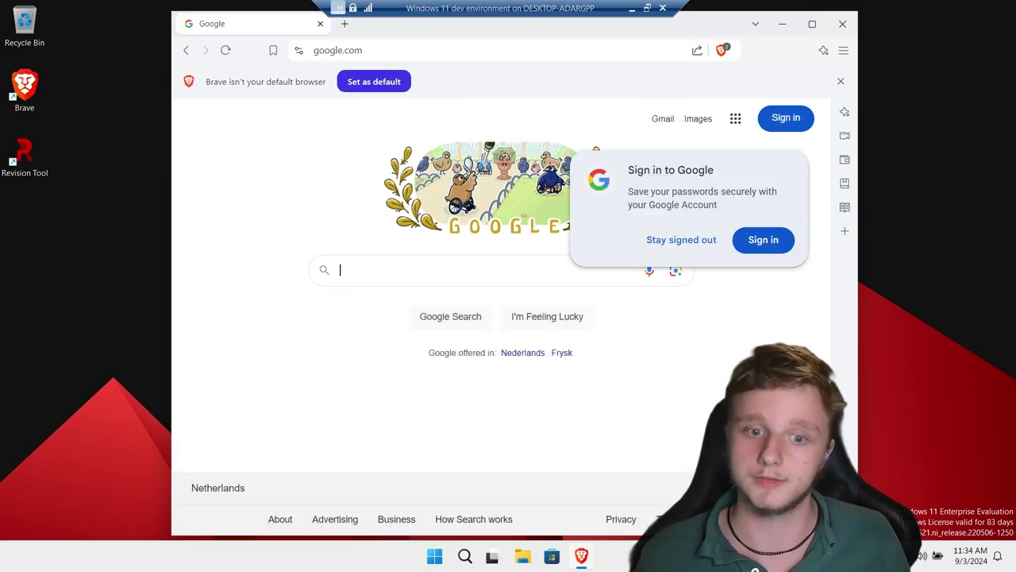
Search Google for 'bitdefender free download'.
{"action": "left_click", "coordinate": [518, 272]}
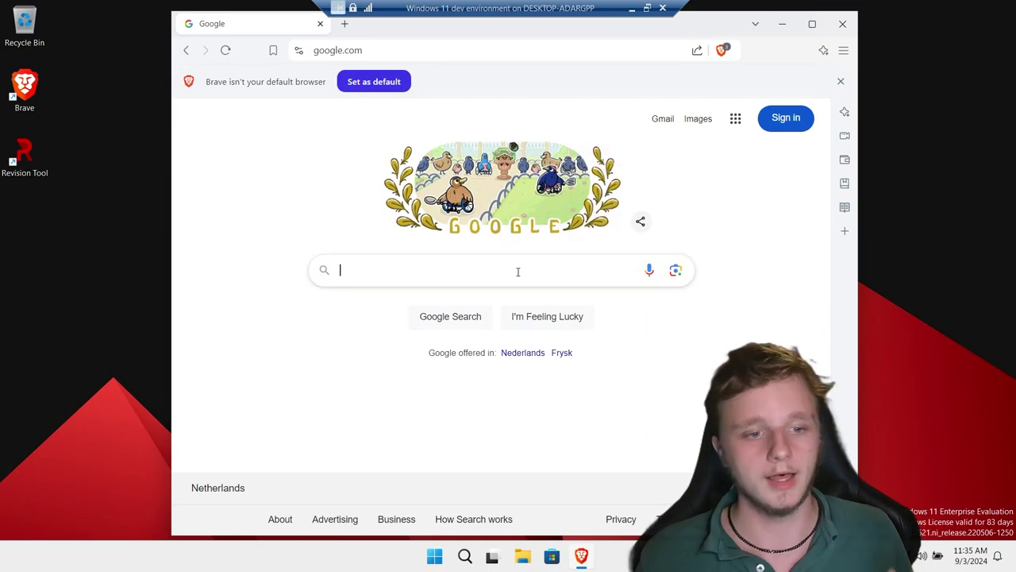
{"action": "type", "text": "bitde"}
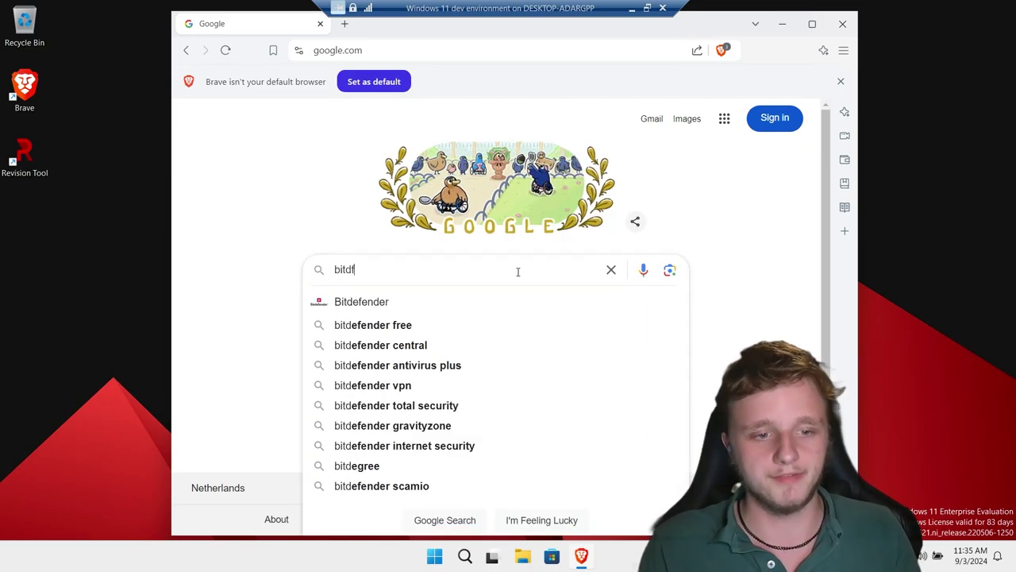
{"action": "type", "text": "fender free download"}
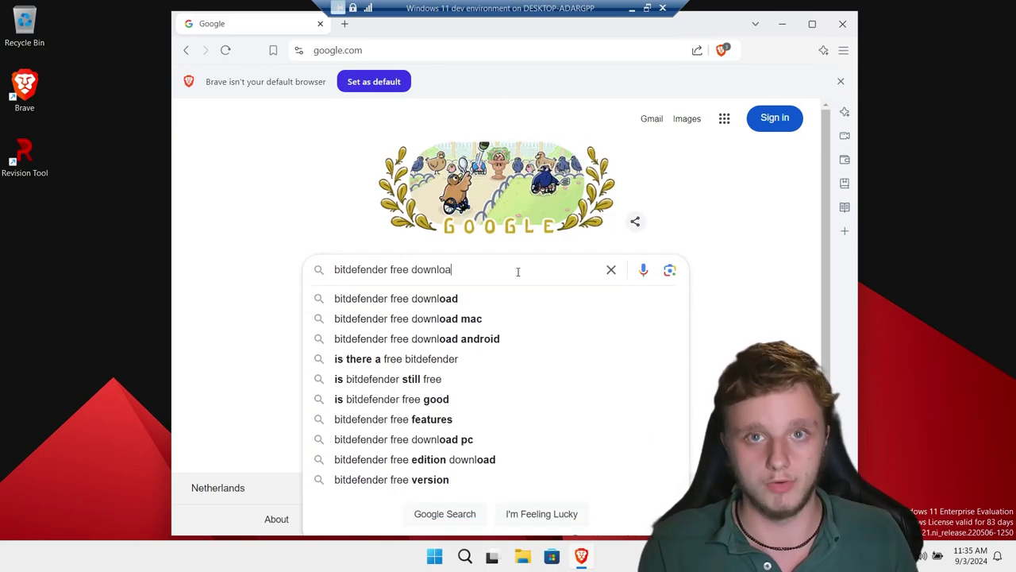
{"action": "key", "text": "Return"}
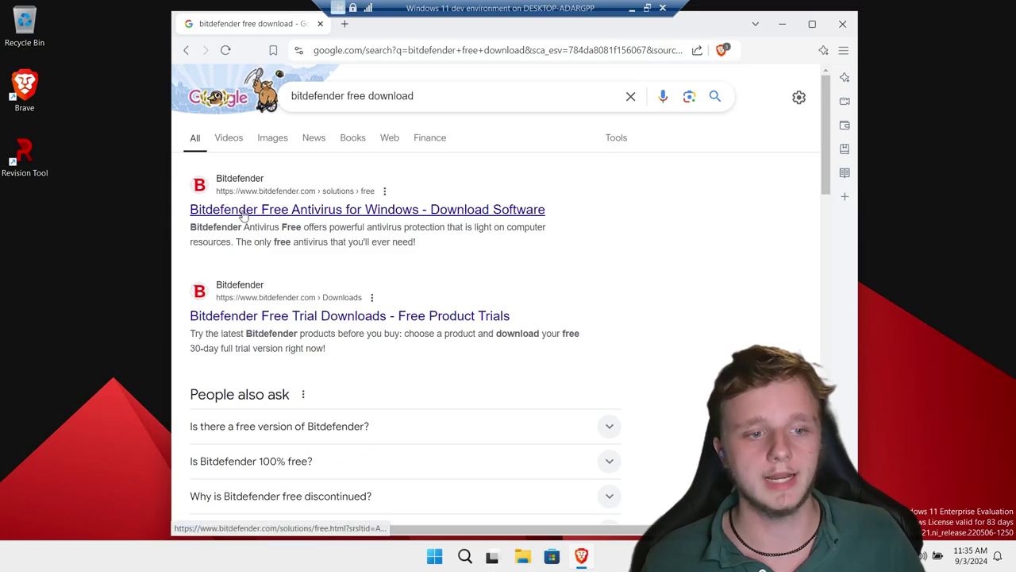
Download the Bitdefender Free Antivirus installer for Windows to Downloads.
{"action": "left_click", "coordinate": [361, 209]}
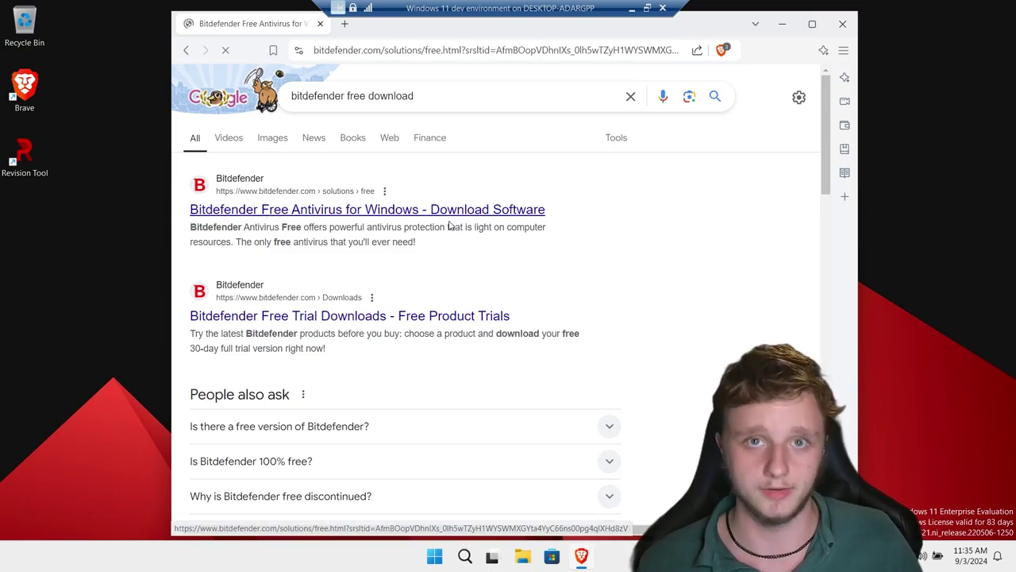
{"action": "left_click", "coordinate": [337, 351]}
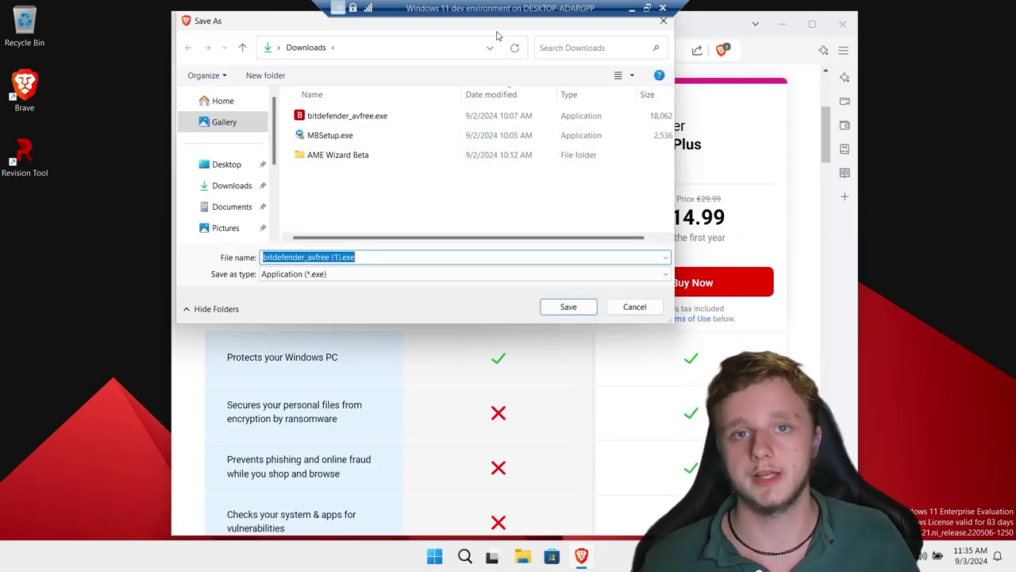
{"action": "left_click", "coordinate": [560, 308]}
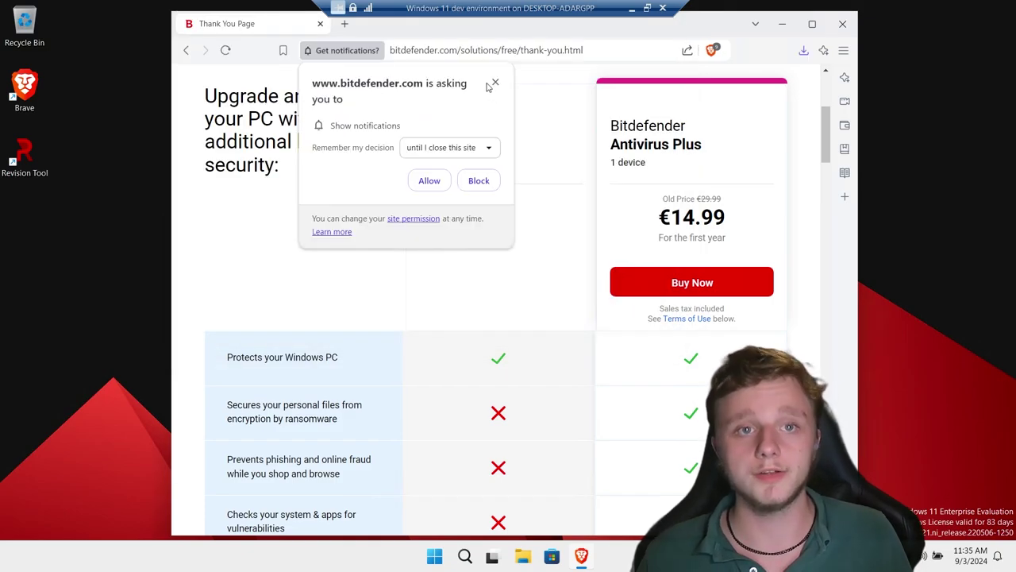
Run bitdefender_avfree.exe from the downloads folder.
{"action": "left_click", "coordinate": [803, 50]}
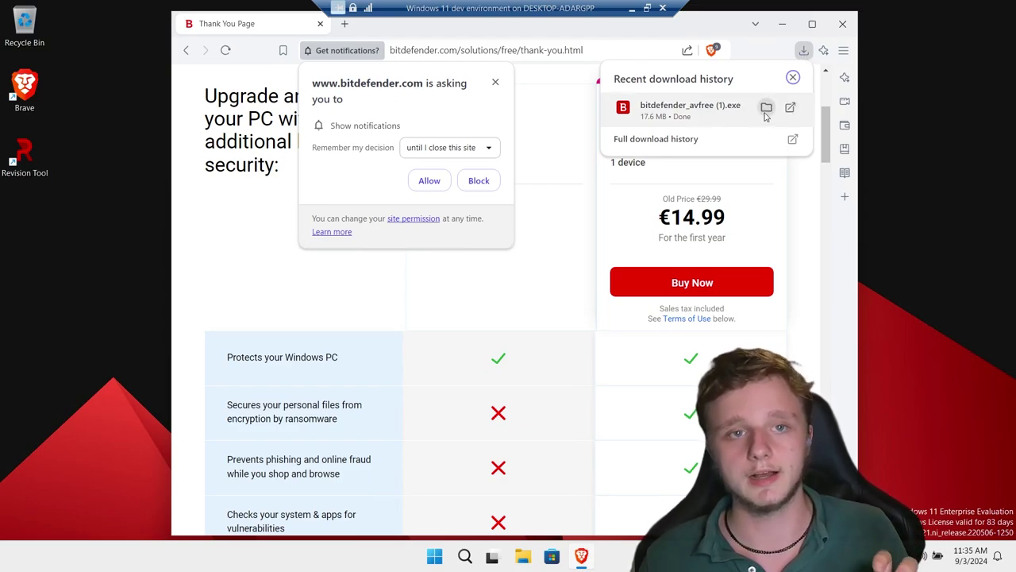
{"action": "left_click", "coordinate": [766, 108]}
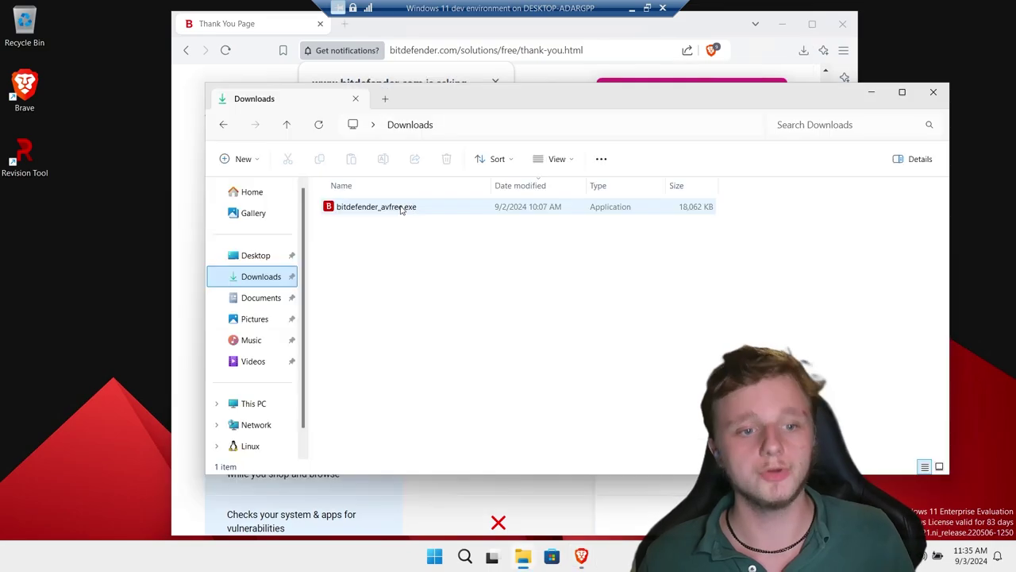
{"action": "double_click", "coordinate": [403, 208]}
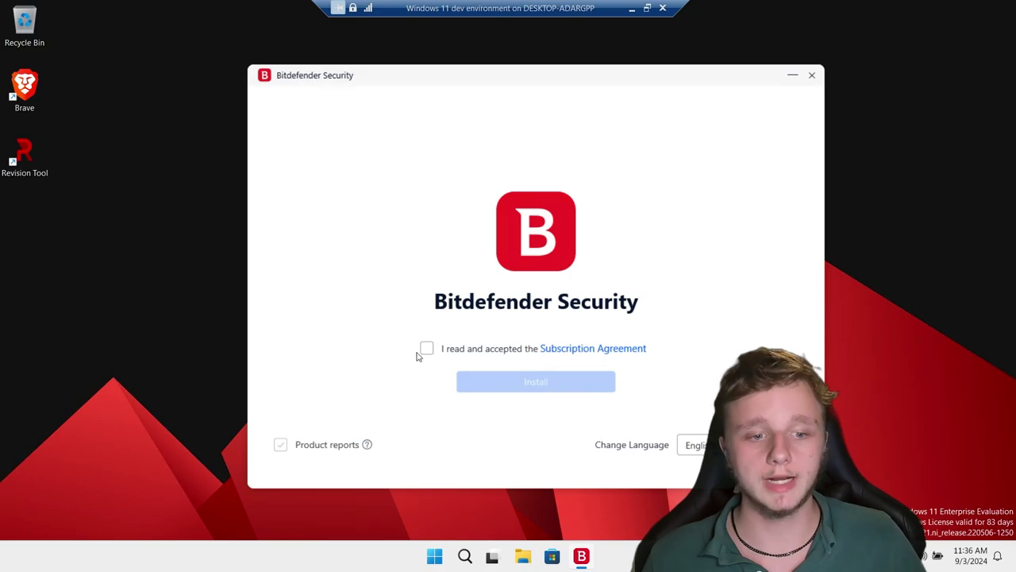
Accept the Subscription Agreement and install Bitdefender Security until it finishes.
{"action": "left_click", "coordinate": [426, 349]}
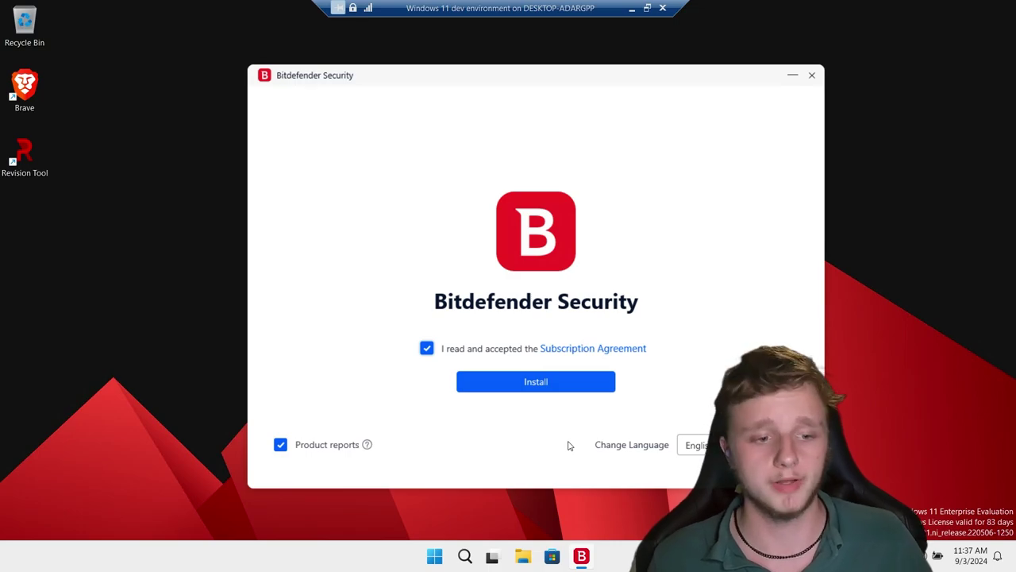
{"action": "left_click", "coordinate": [560, 384]}
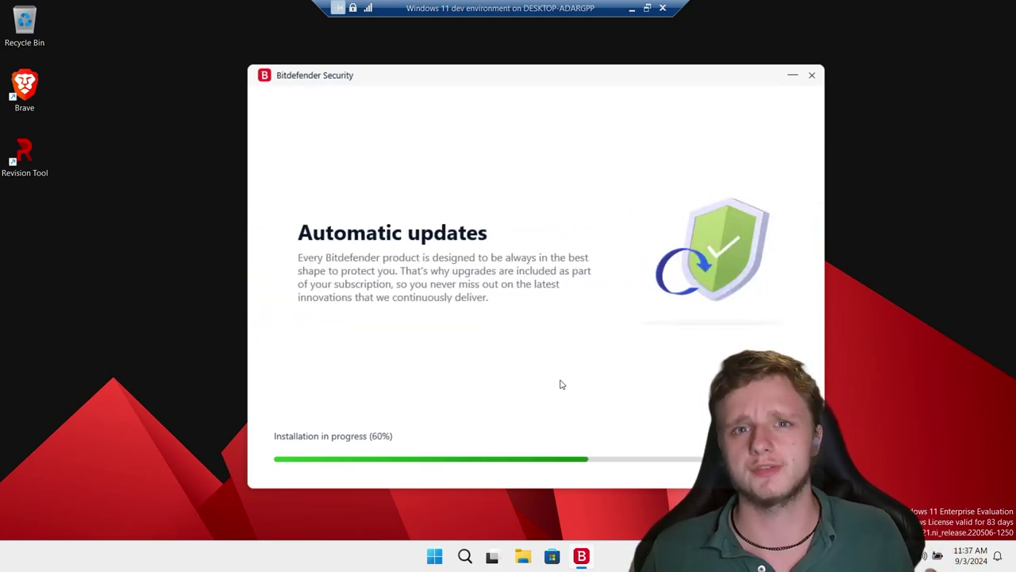
{"action": "left_click_drag", "start_coordinate": [538, 78], "coordinate": [523, 79]}
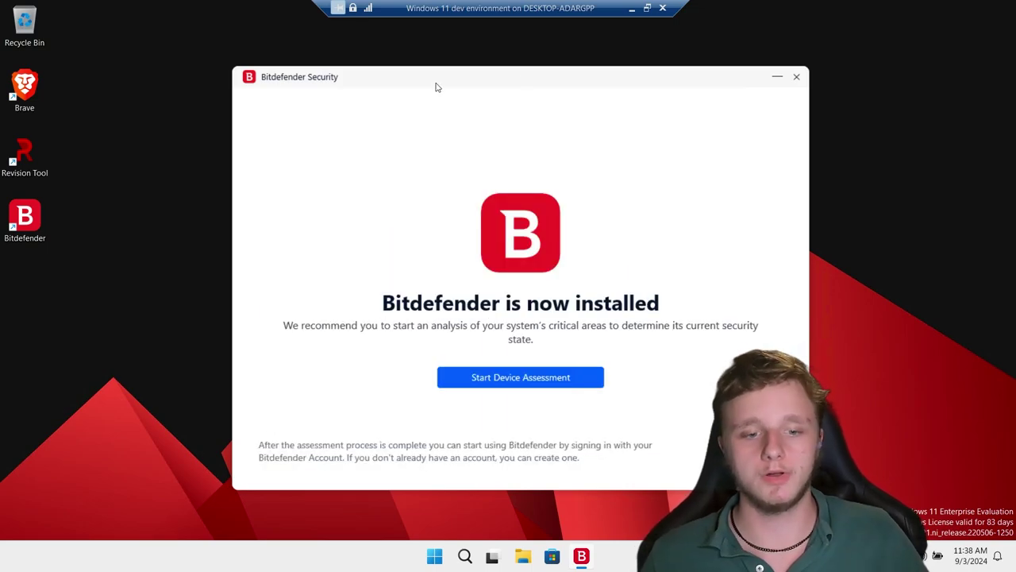
Start the Device Assessment scan and send it to the background.
{"action": "left_click", "coordinate": [501, 387]}
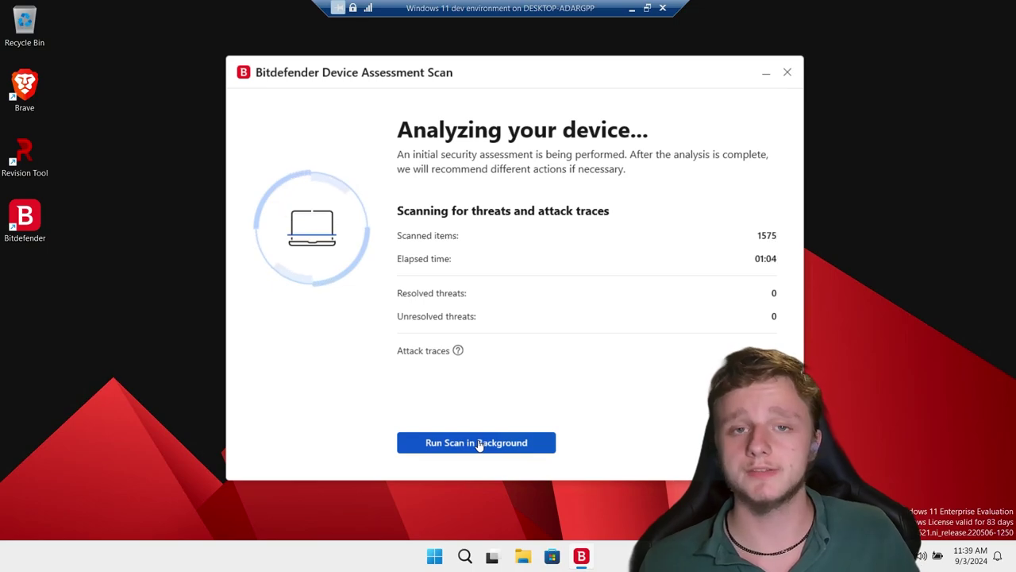
{"action": "left_click", "coordinate": [480, 443]}
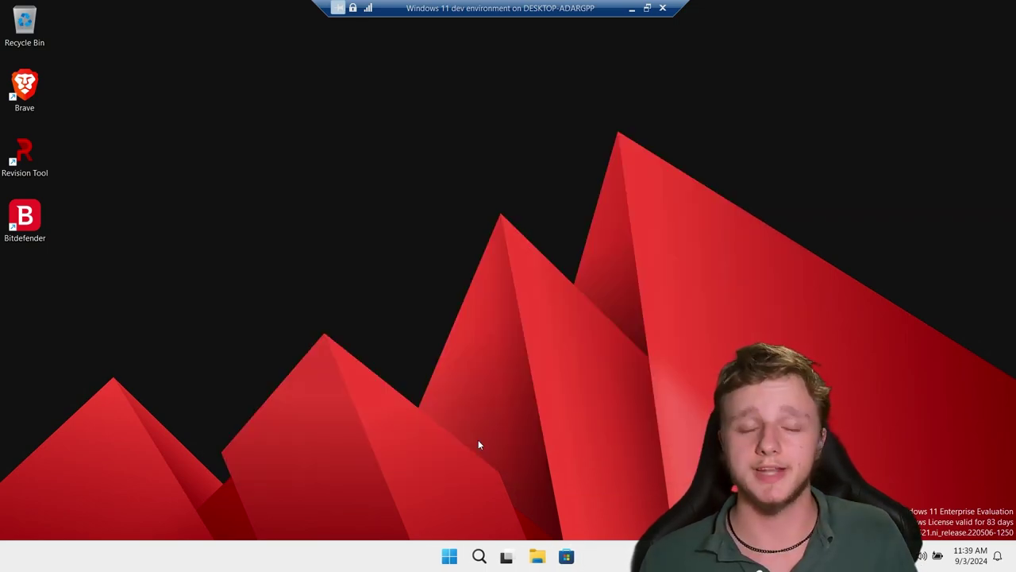
Open google.com in Brave and search for 'Totalav free download'.
{"action": "double_click", "coordinate": [35, 82]}
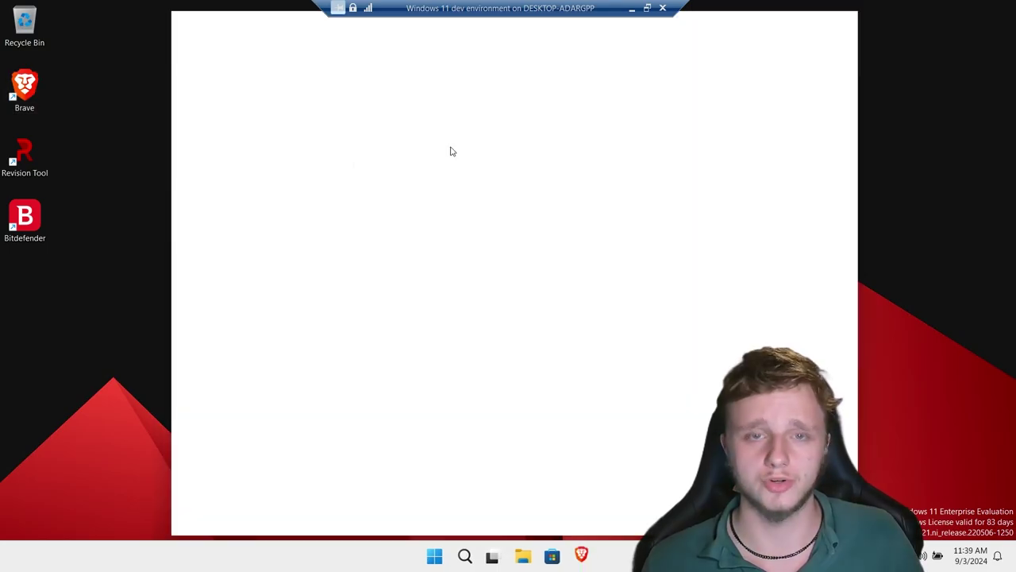
{"action": "left_click", "coordinate": [450, 49]}
{"action": "type", "text": "google.com"}
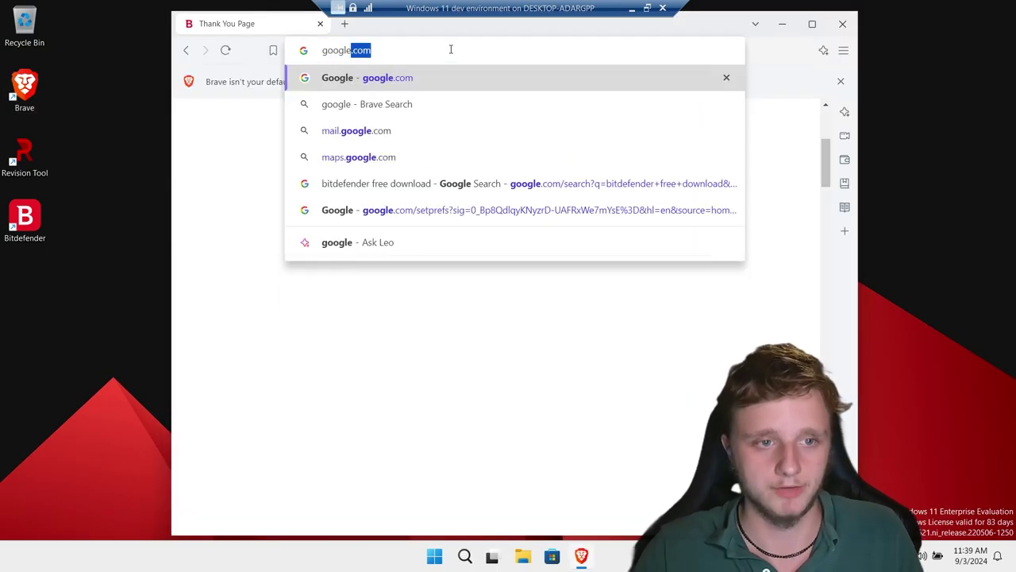
{"action": "key", "text": "Return"}
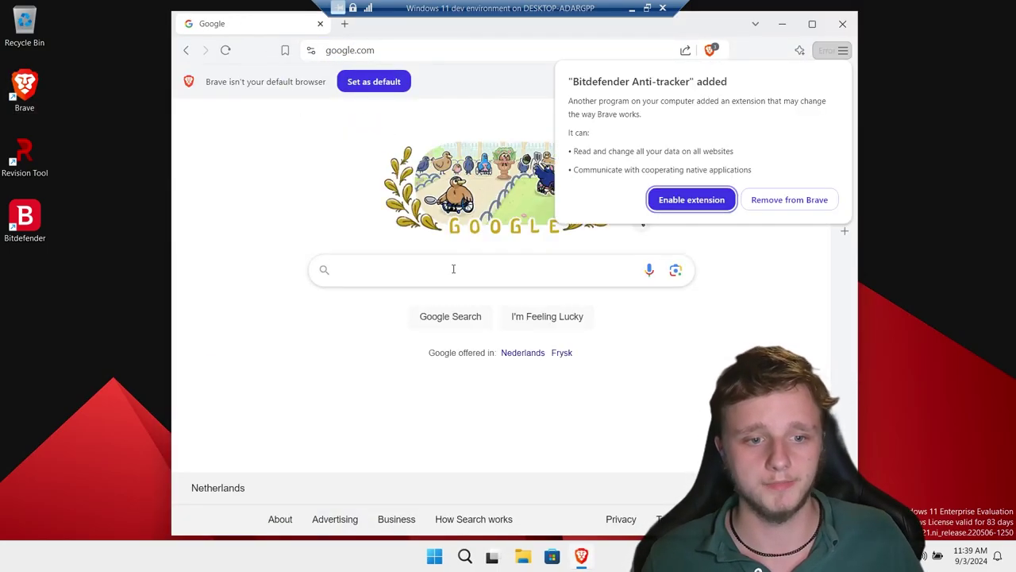
{"action": "left_click", "coordinate": [458, 266]}
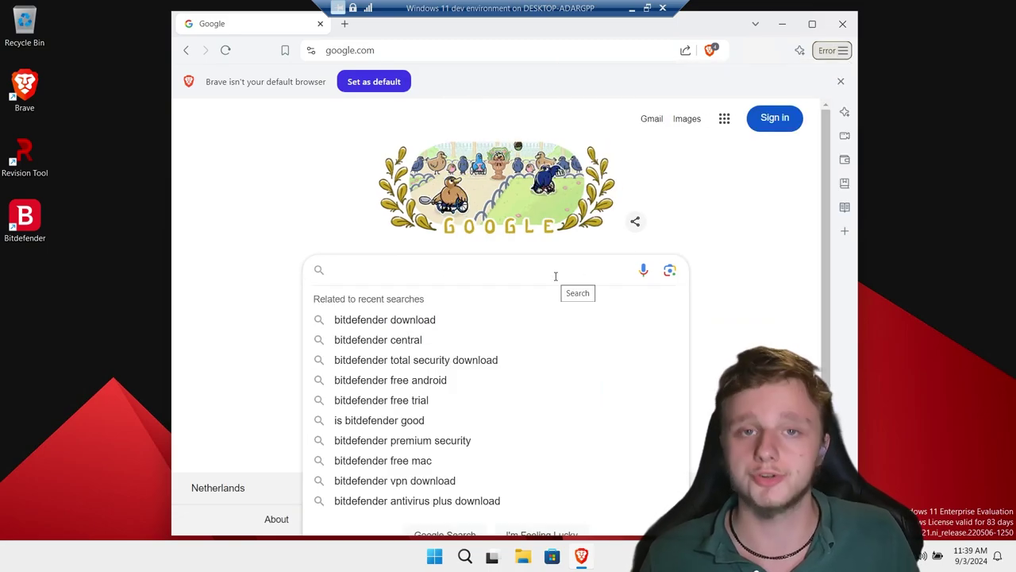
{"action": "type", "text": "Totalav "}
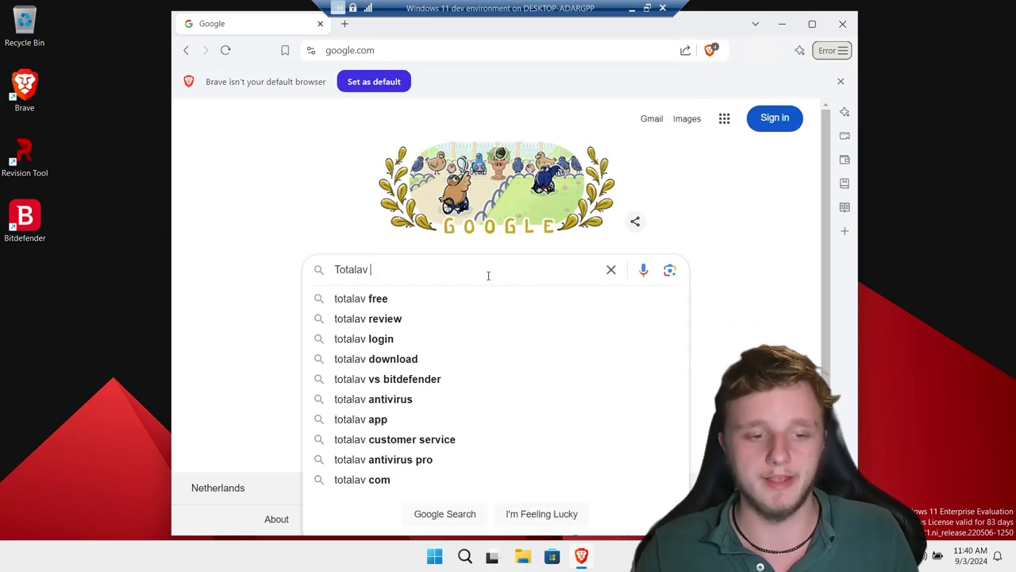
{"action": "type", "text": "free download"}
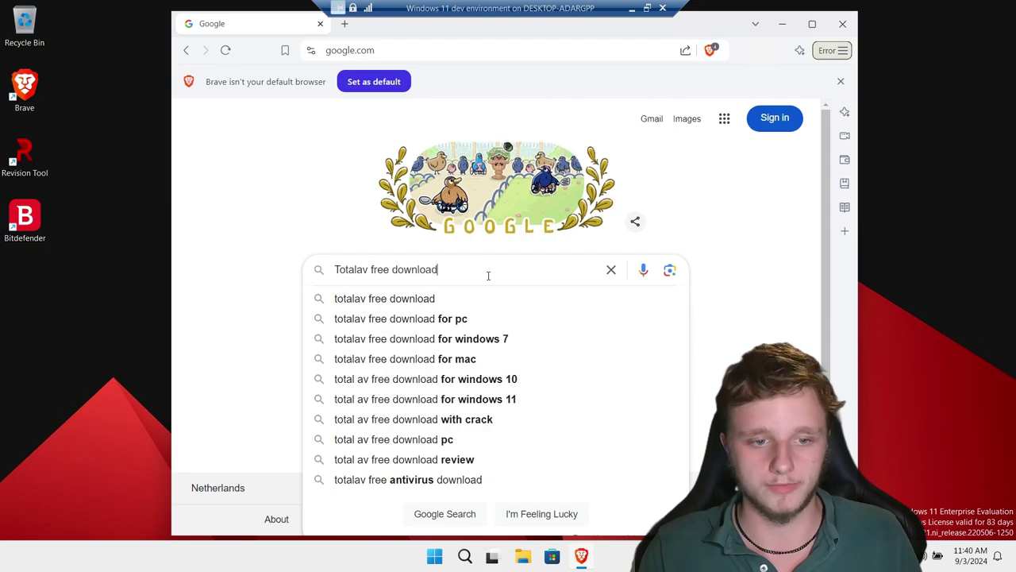
{"action": "key", "text": "Return"}
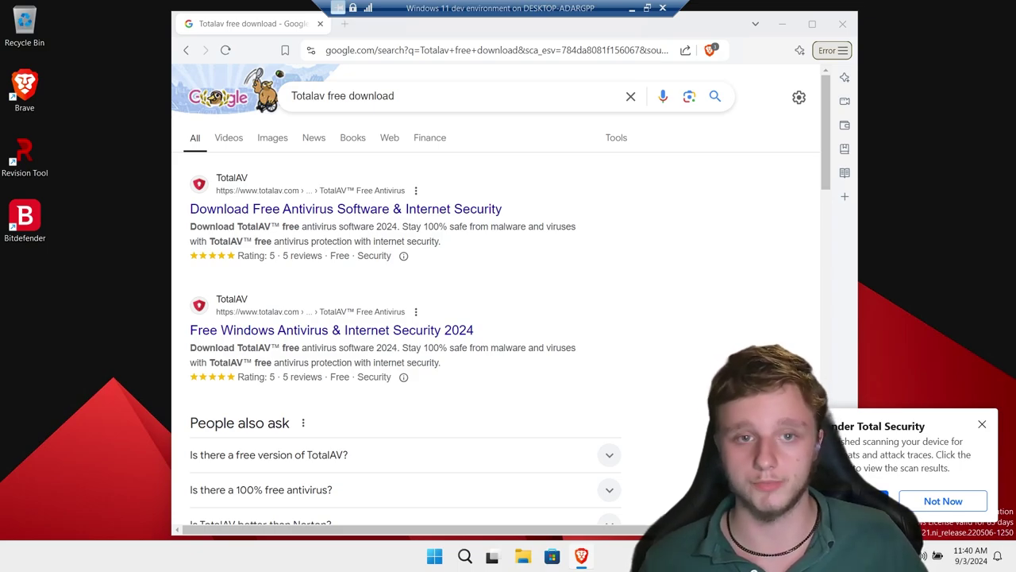
{"action": "left_click", "coordinate": [878, 501]}
Minimize Brave, move the safe scan results window left, and choose Create Bitdefender Account.
{"action": "left_click", "coordinate": [791, 26]}
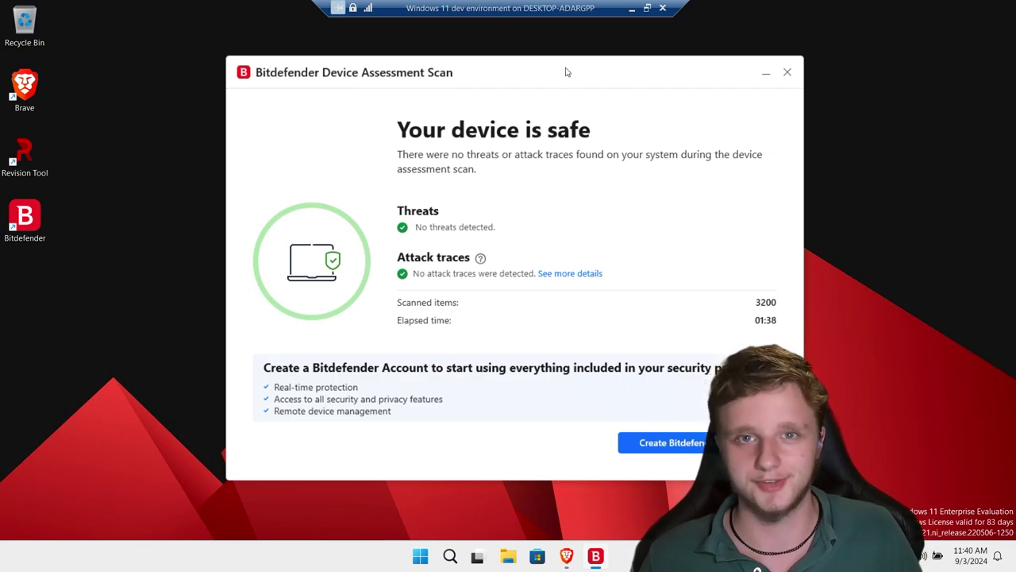
{"action": "left_click_drag", "start_coordinate": [567, 72], "coordinate": [494, 75]}
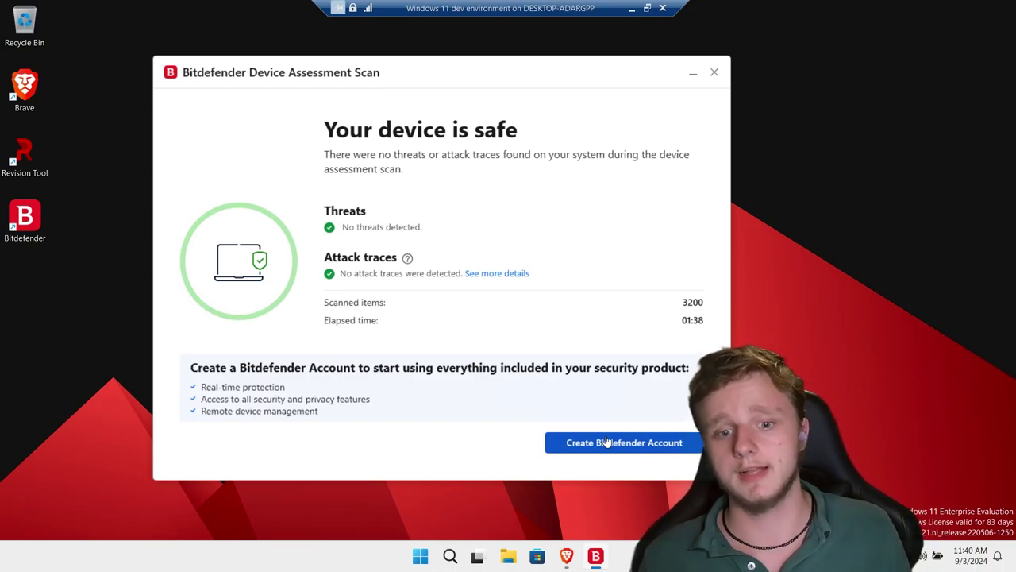
{"action": "left_click", "coordinate": [606, 441]}
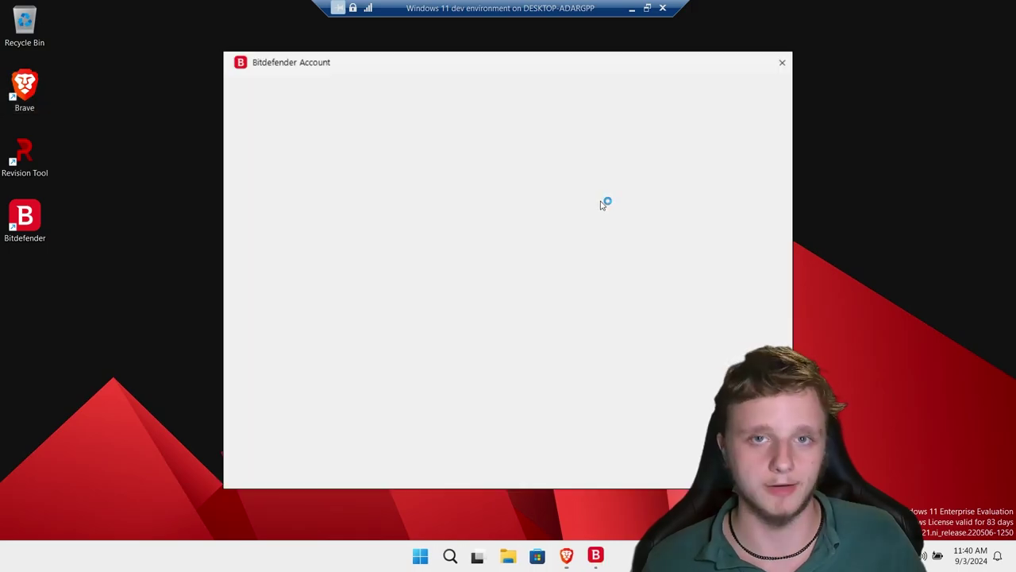
Enter a name and e-mail in the sign-up form and agree to the Terms of Use.
{"action": "scroll", "coordinate": [533, 440], "scroll_direction": "down", "scroll_amount": 1}
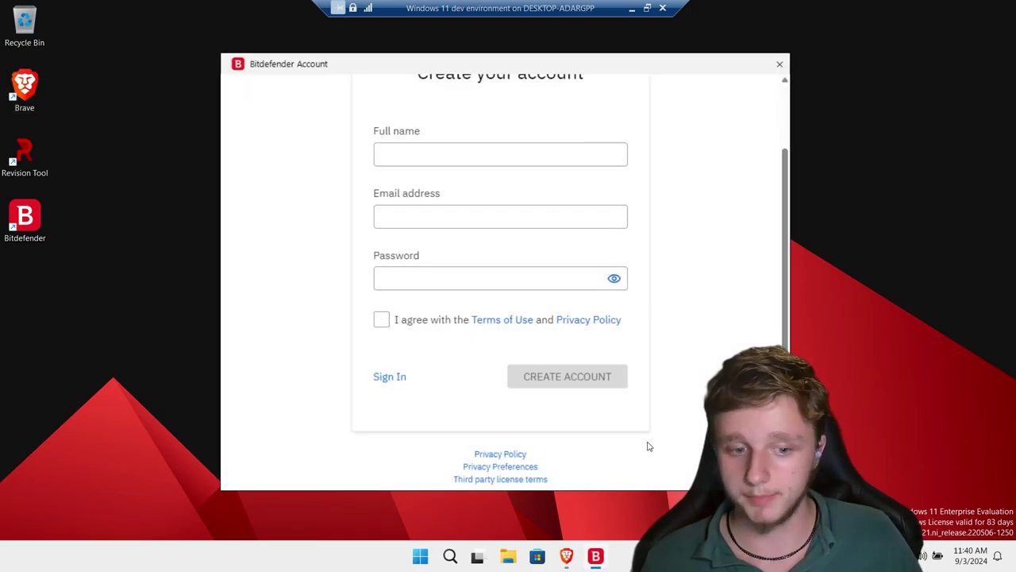
{"action": "scroll", "coordinate": [635, 445], "scroll_direction": "up", "scroll_amount": 1}
{"action": "left_click", "coordinate": [451, 211]}
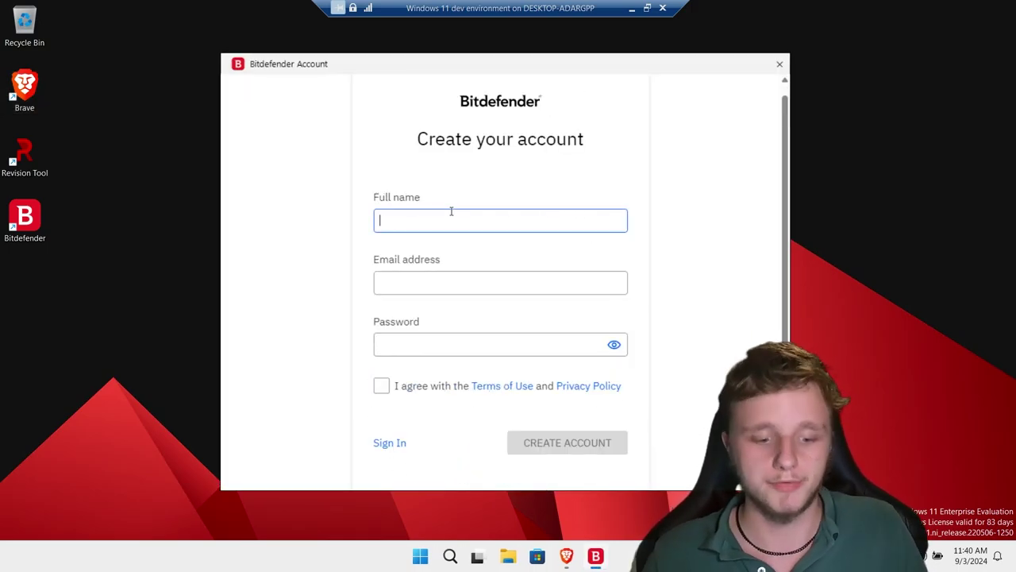
{"action": "type", "text": "Milan"}
{"action": "left_click", "coordinate": [424, 272]}
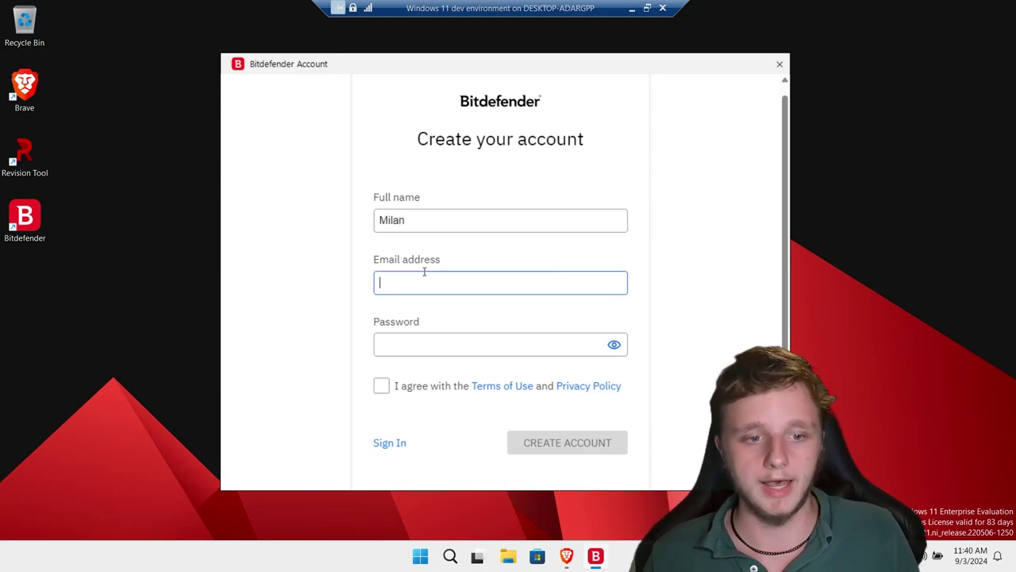
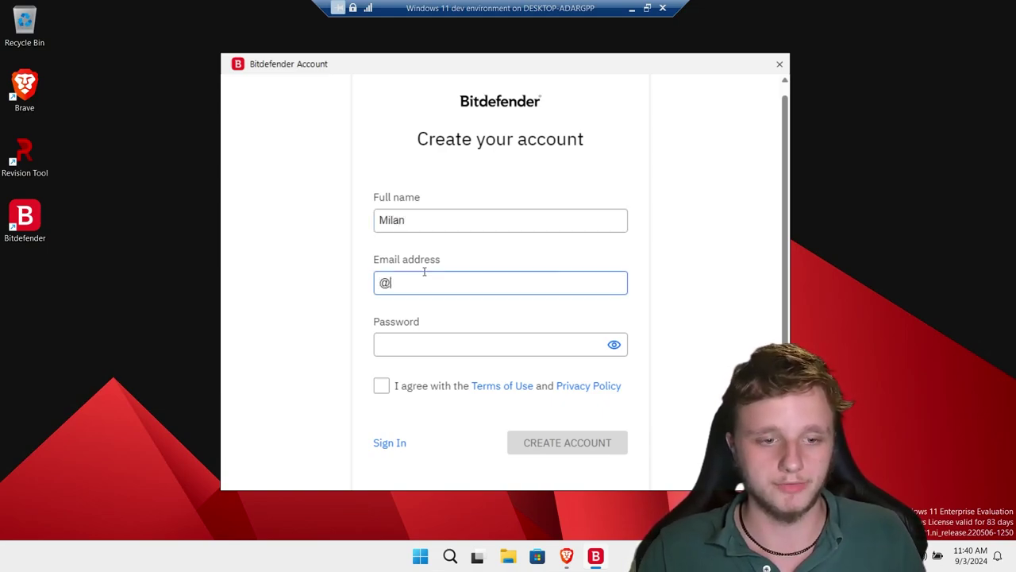
{"action": "left_click", "coordinate": [450, 386]}
{"action": "left_click", "coordinate": [450, 386]}
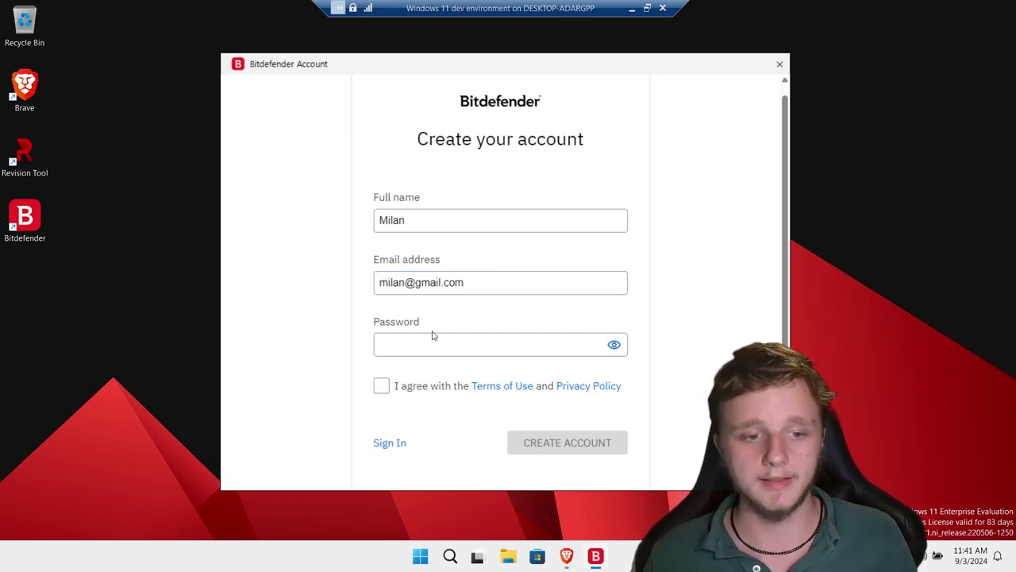
{"action": "left_click", "coordinate": [379, 389]}
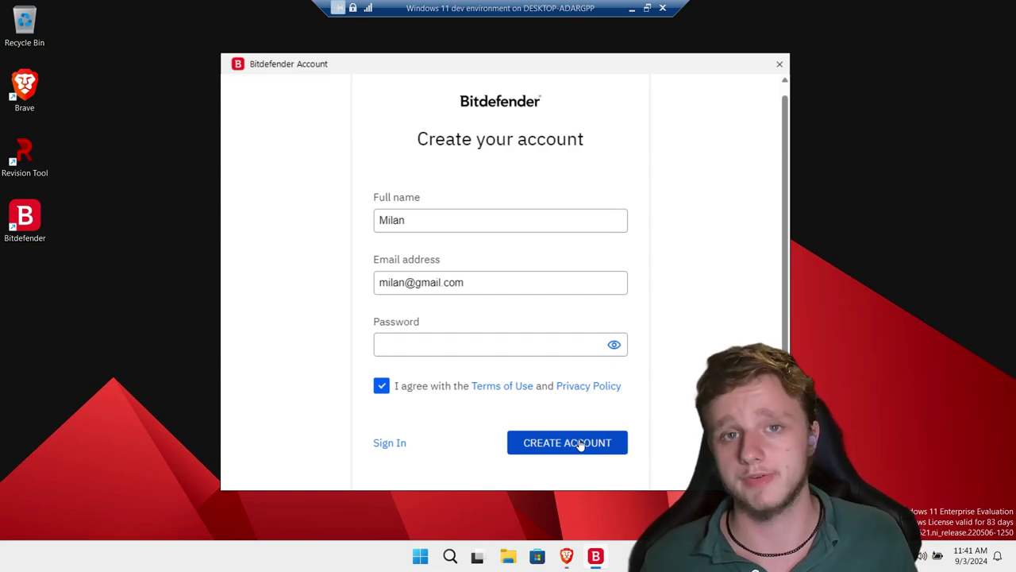
Sign in with a Google account instead, allow sharing, and accept the Terms of Use.
{"action": "left_click", "coordinate": [390, 443]}
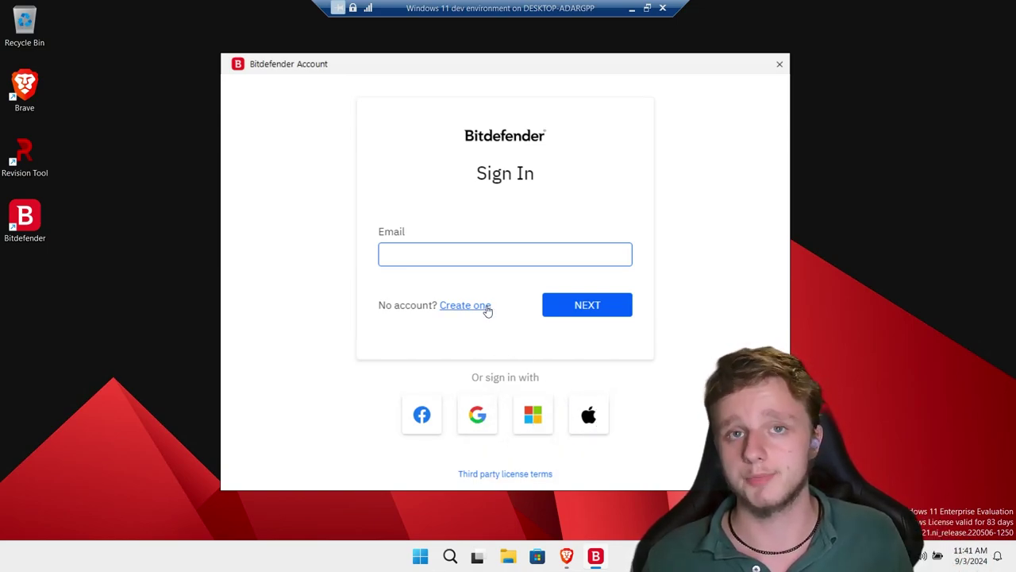
{"action": "left_click", "coordinate": [476, 414]}
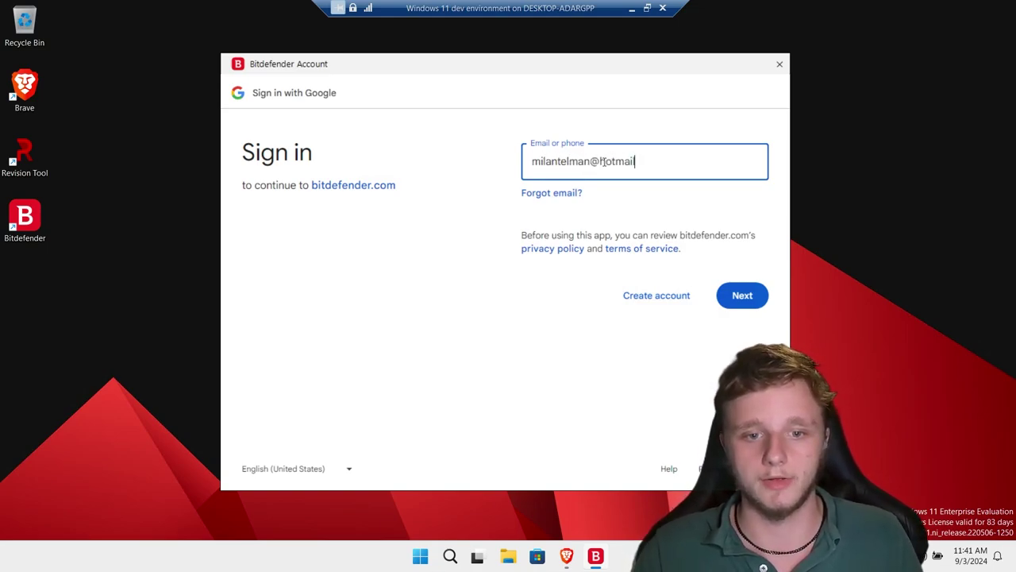
{"action": "left_click", "coordinate": [742, 296]}
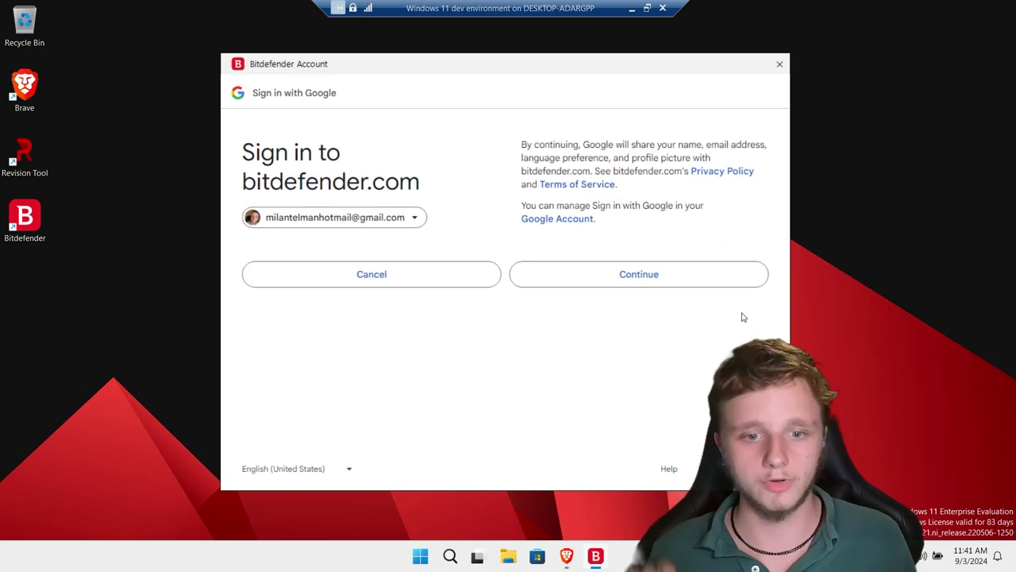
{"action": "left_click", "coordinate": [665, 278]}
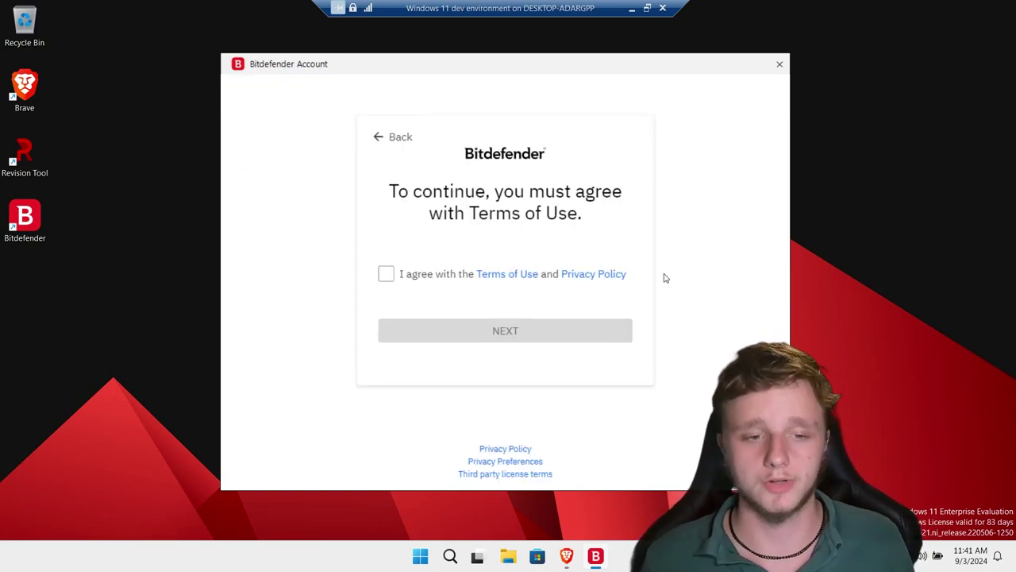
{"action": "left_click", "coordinate": [386, 274]}
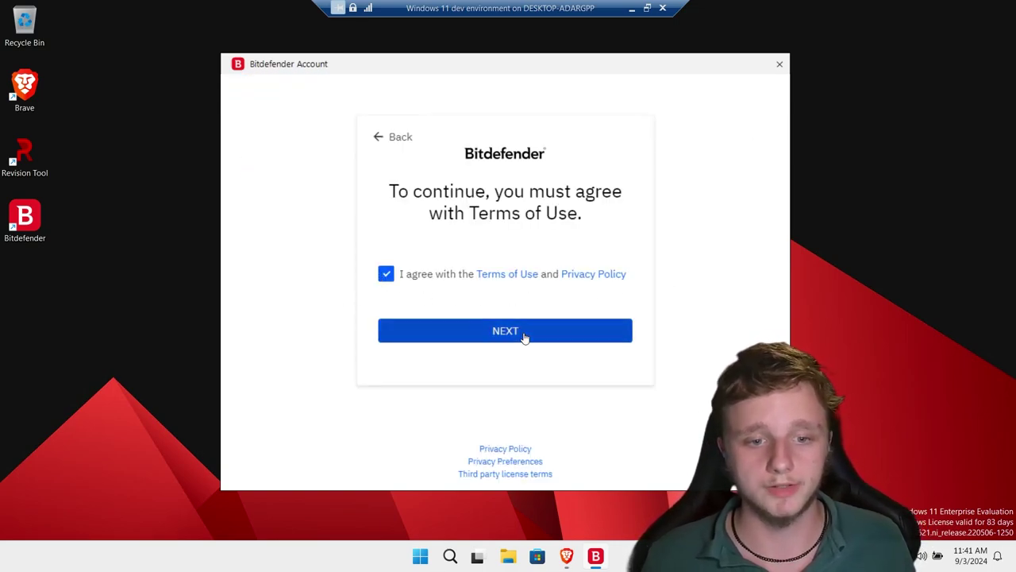
{"action": "left_click", "coordinate": [524, 337]}
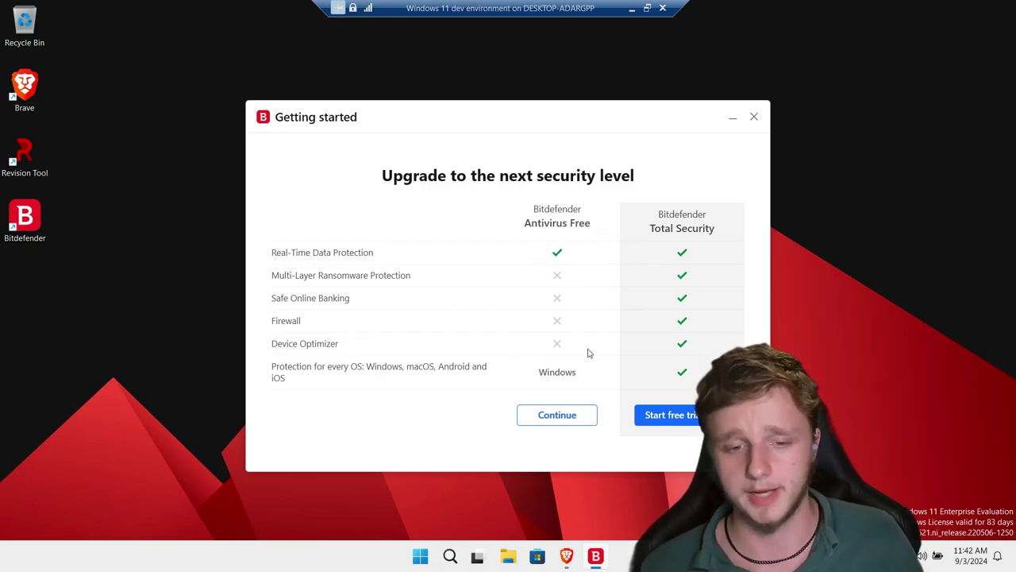
Continue with Antivirus Free and finish activating its free subscription.
{"action": "left_click", "coordinate": [569, 419]}
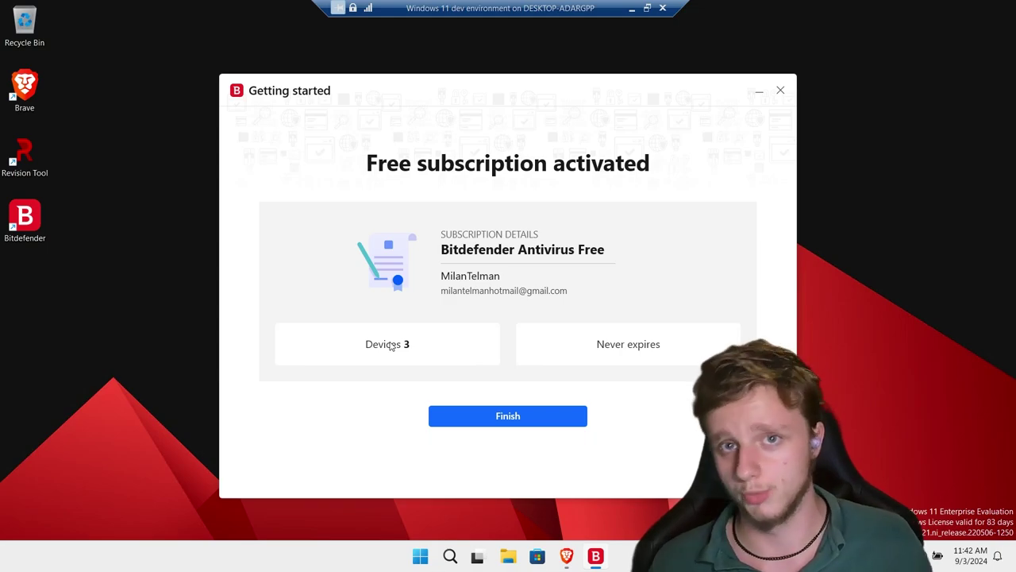
{"action": "left_click", "coordinate": [524, 422]}
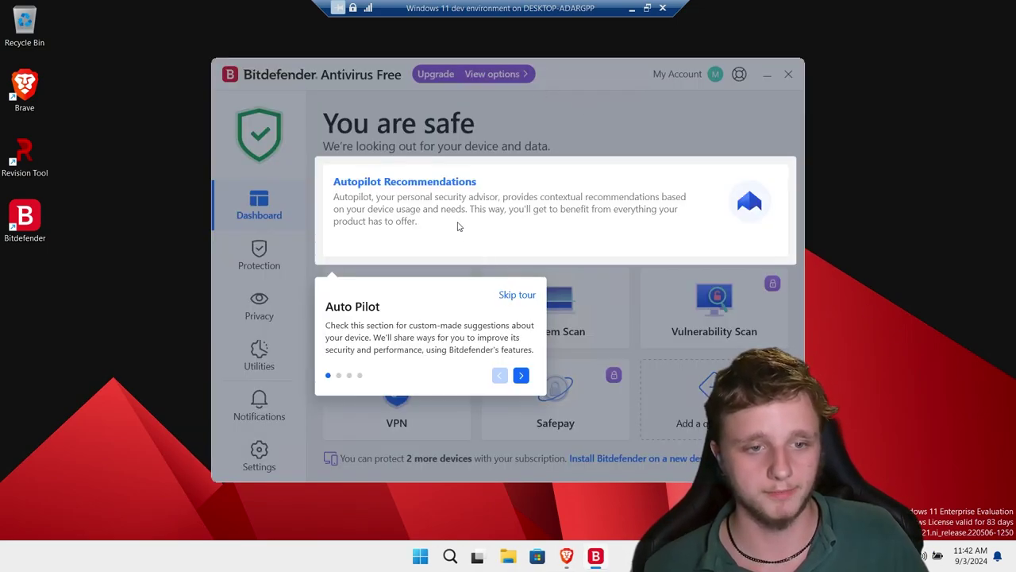
Skip the Auto Pilot tour, browse the Protection feature cards, and return to Dashboard.
{"action": "left_click", "coordinate": [509, 294]}
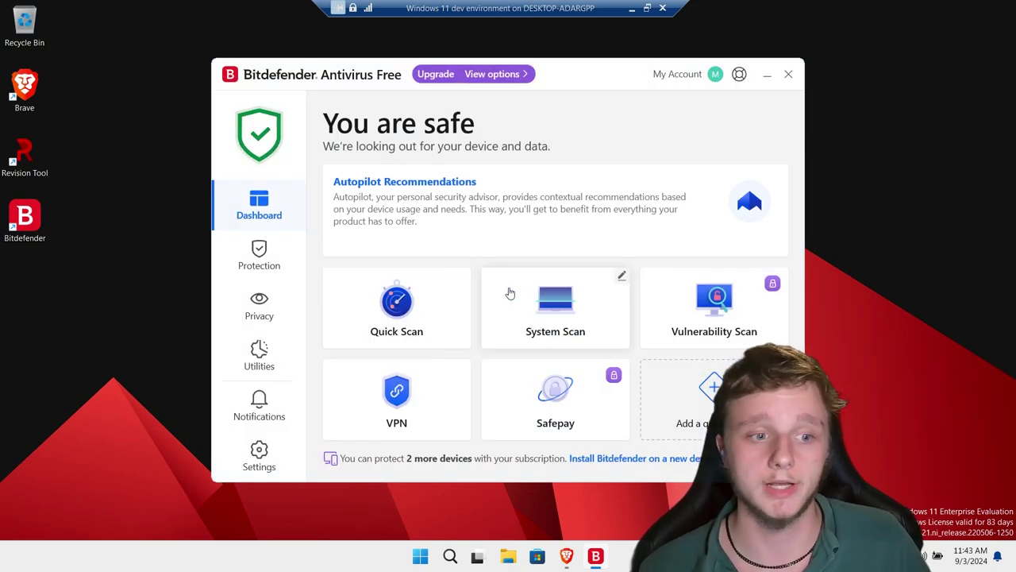
{"action": "left_click", "coordinate": [262, 267]}
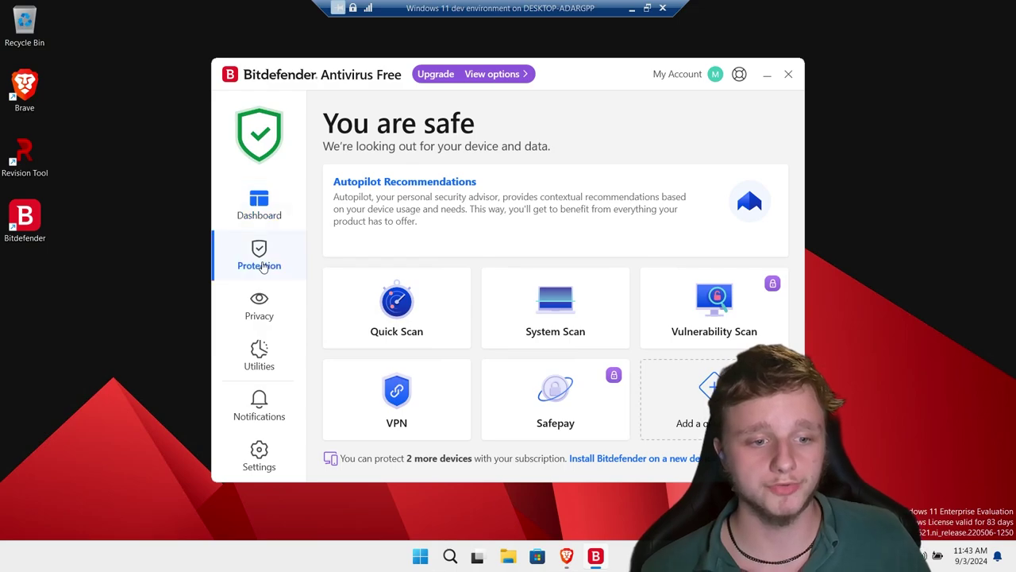
{"action": "scroll", "coordinate": [453, 238], "scroll_direction": "down", "scroll_amount": 2}
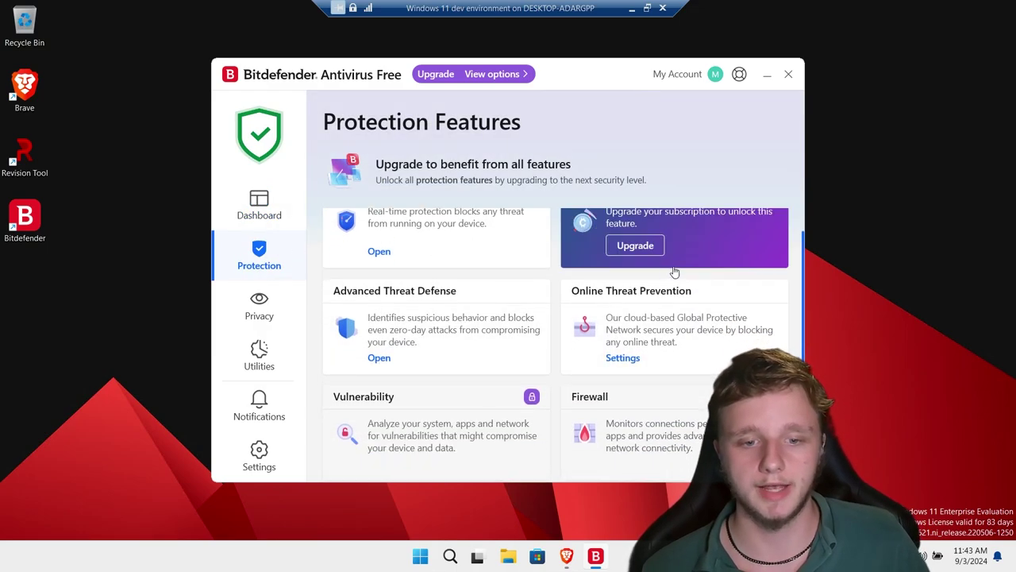
{"action": "scroll", "coordinate": [643, 299], "scroll_direction": "down", "scroll_amount": 1}
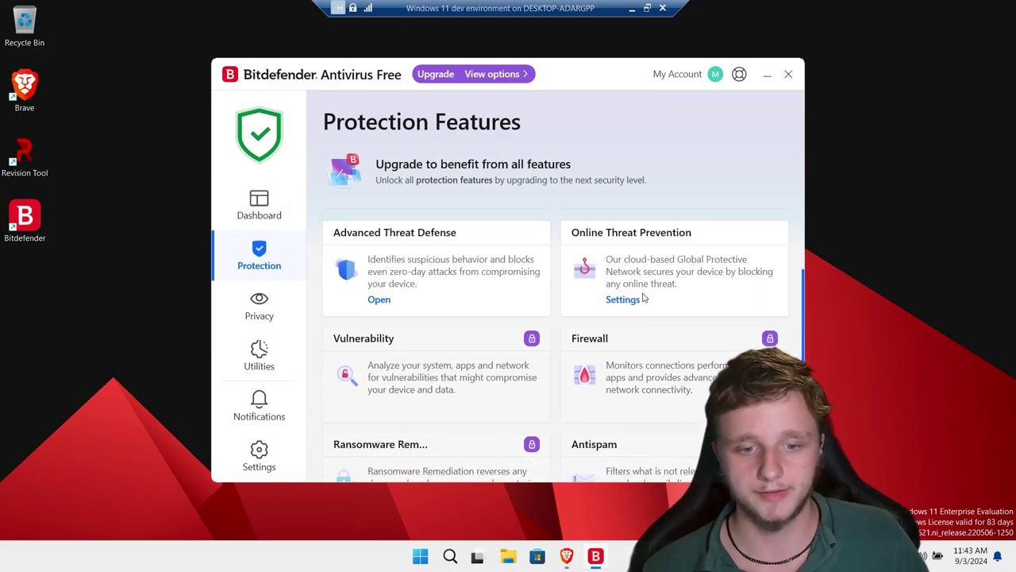
{"action": "scroll", "coordinate": [694, 263], "scroll_direction": "down", "scroll_amount": 1}
{"action": "mouse_move", "coordinate": [427, 353]}
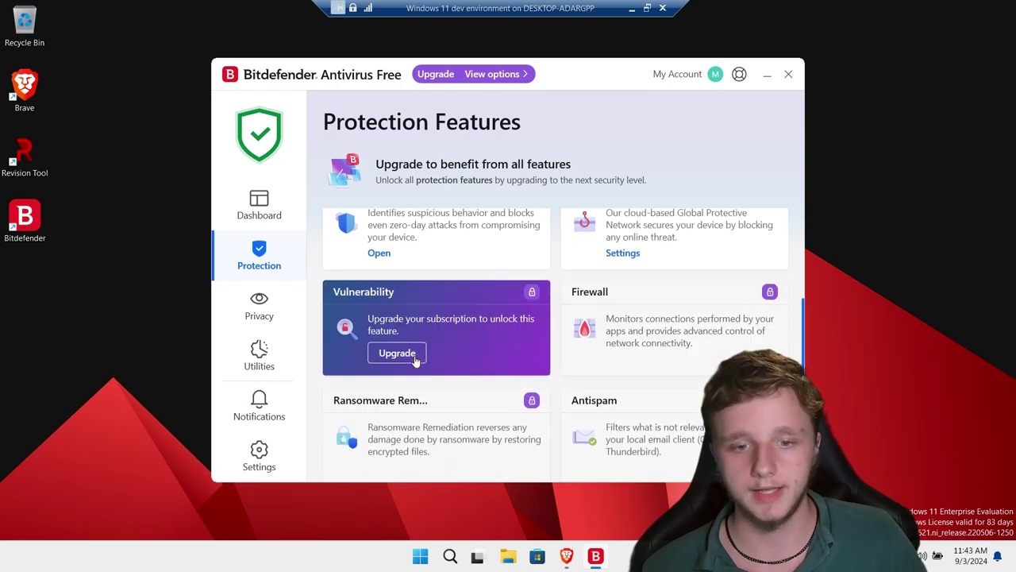
{"action": "mouse_move", "coordinate": [593, 378]}
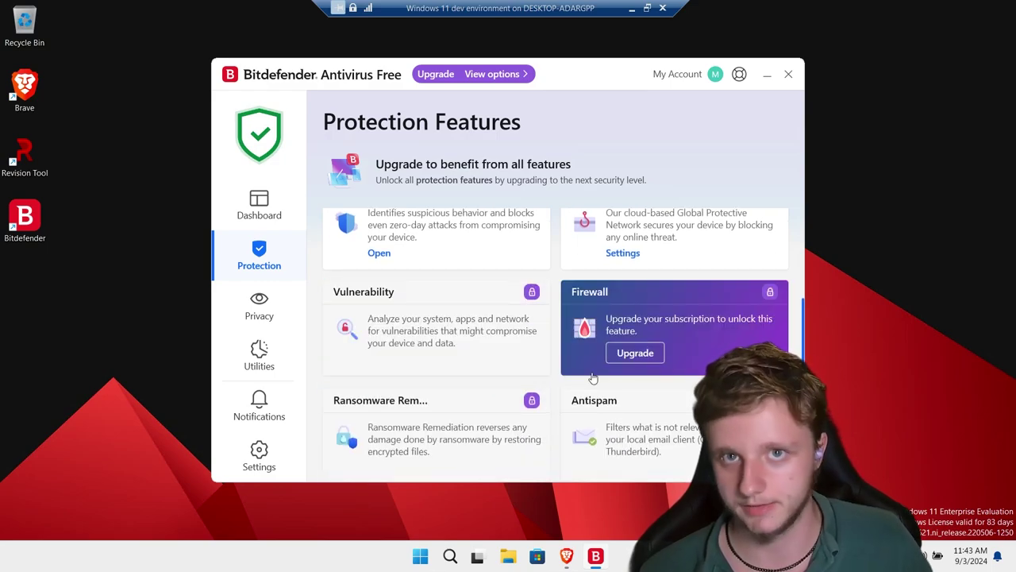
{"action": "scroll", "coordinate": [551, 381], "scroll_direction": "down", "scroll_amount": 1}
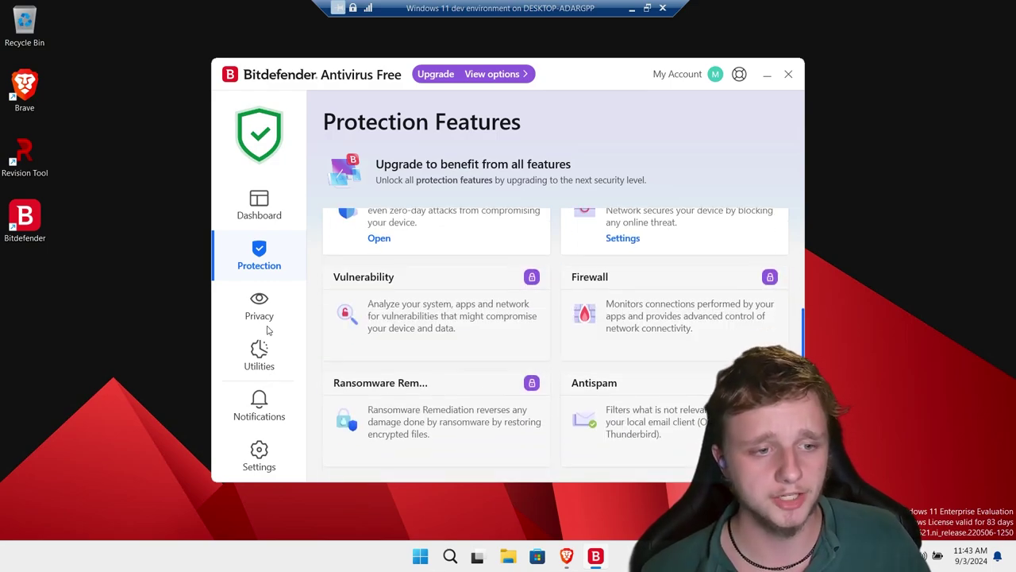
{"action": "left_click", "coordinate": [254, 215]}
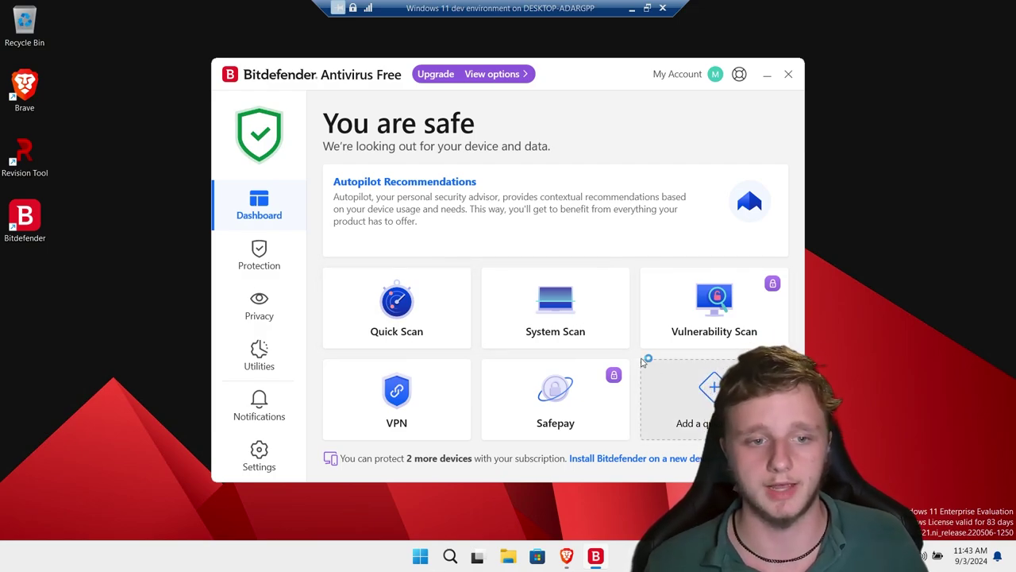
Start a full System Scan, then stop it, dismiss the results, and open Settings.
{"action": "left_click", "coordinate": [566, 333]}
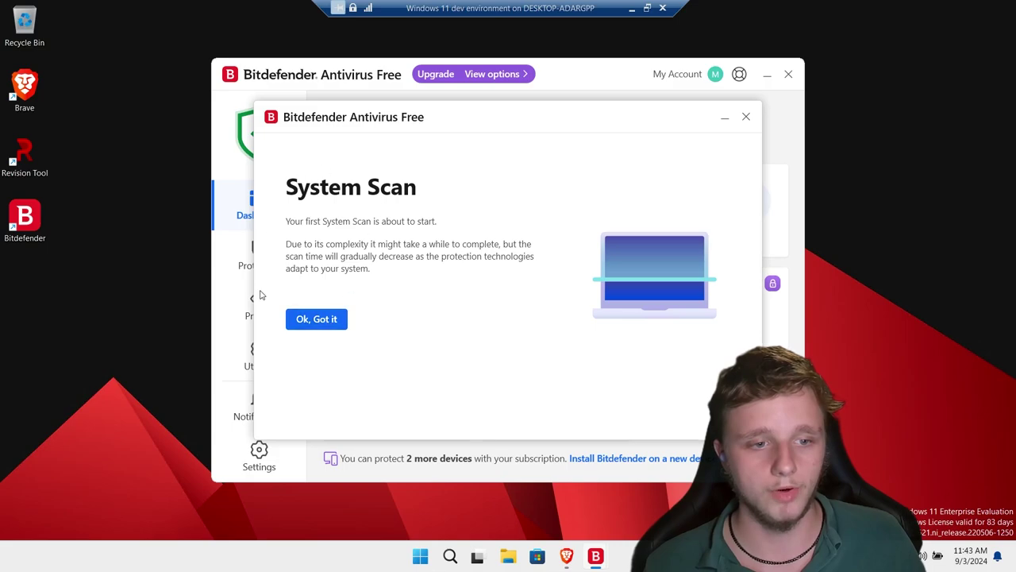
{"action": "left_click", "coordinate": [325, 323]}
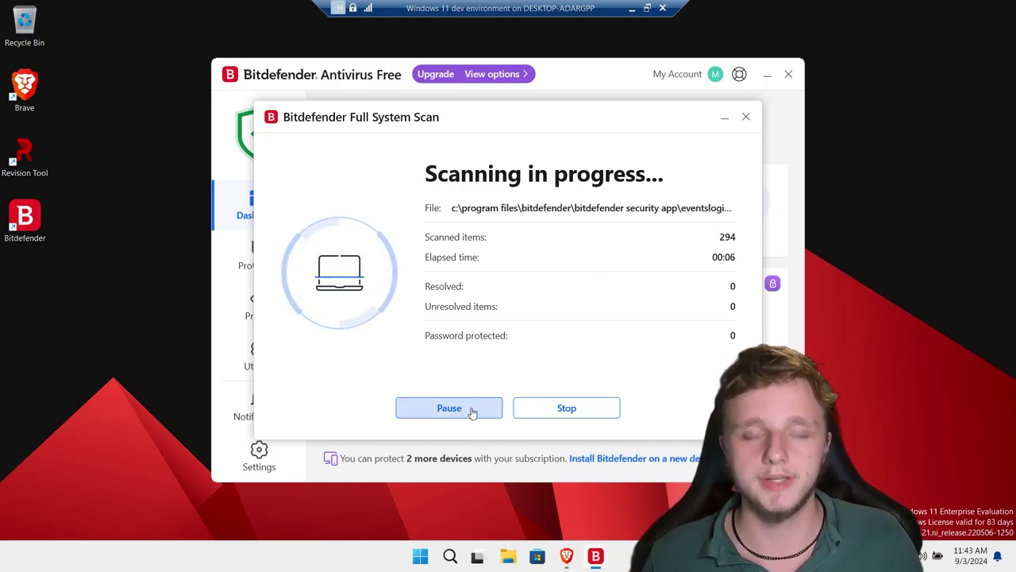
{"action": "left_click", "coordinate": [469, 410]}
{"action": "left_click", "coordinate": [563, 408]}
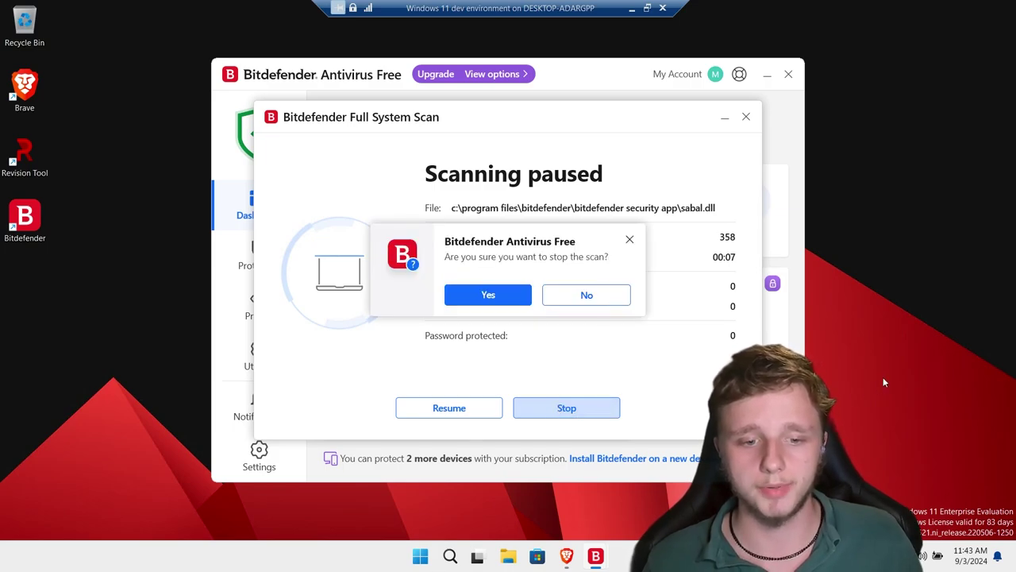
{"action": "left_click", "coordinate": [493, 307]}
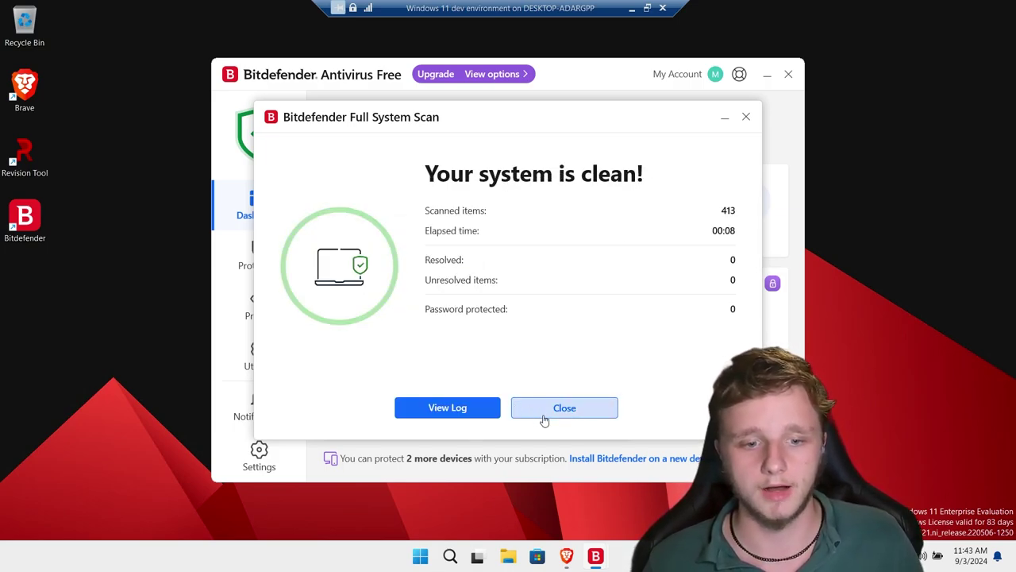
{"action": "left_click", "coordinate": [542, 419]}
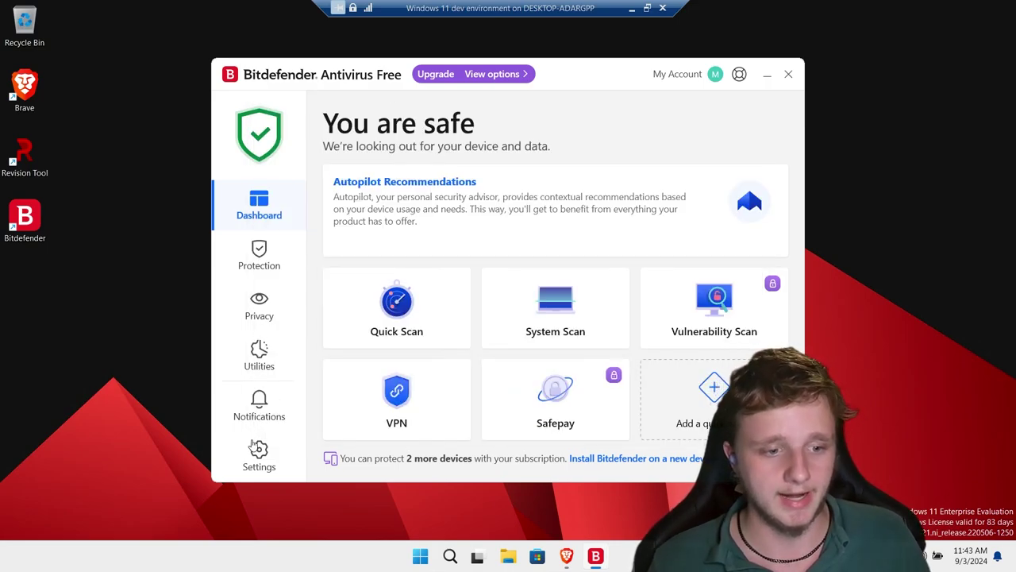
{"action": "left_click", "coordinate": [257, 468]}
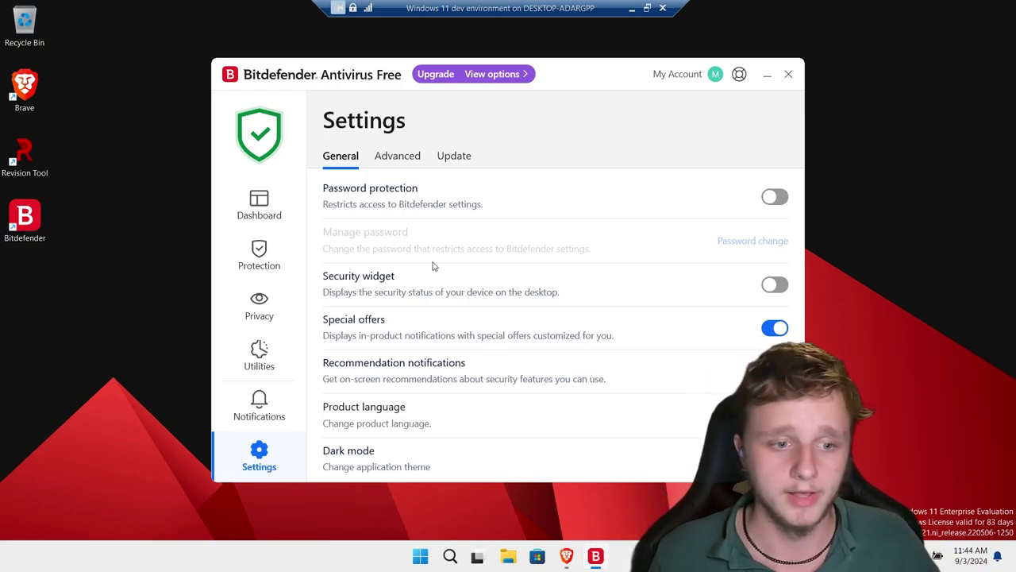
Look through Bitdefender's General and Advanced settings tabs and the Utilities page.
{"action": "left_click", "coordinate": [396, 158]}
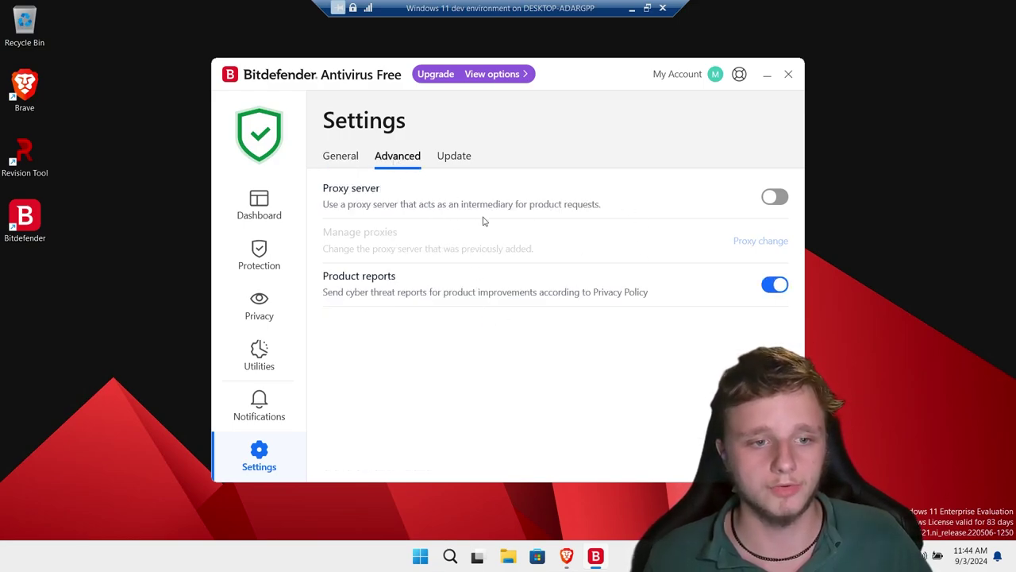
{"action": "left_click", "coordinate": [356, 158]}
{"action": "left_click", "coordinate": [267, 357]}
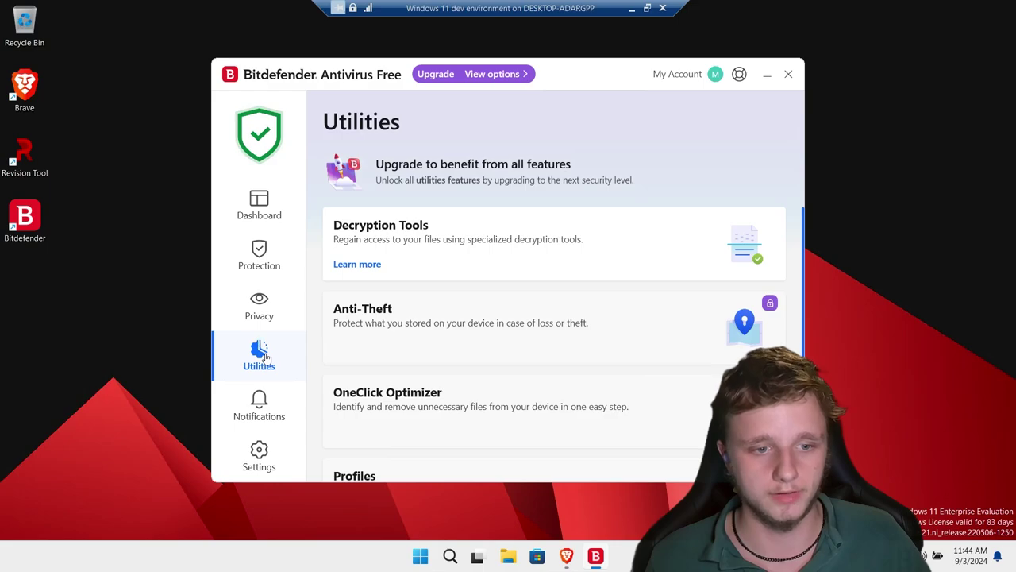
{"action": "scroll", "coordinate": [461, 297], "scroll_direction": "down", "scroll_amount": 3}
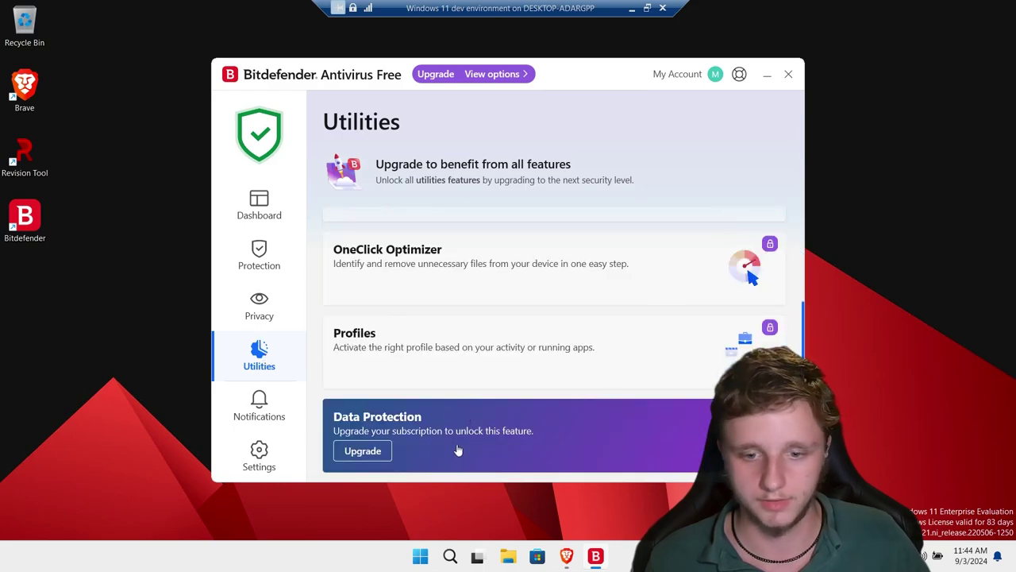
Open the Protection Features overview and view the Antivirus protection details.
{"action": "left_click", "coordinate": [259, 255]}
{"action": "scroll", "coordinate": [581, 377], "scroll_direction": "up", "scroll_amount": 5}
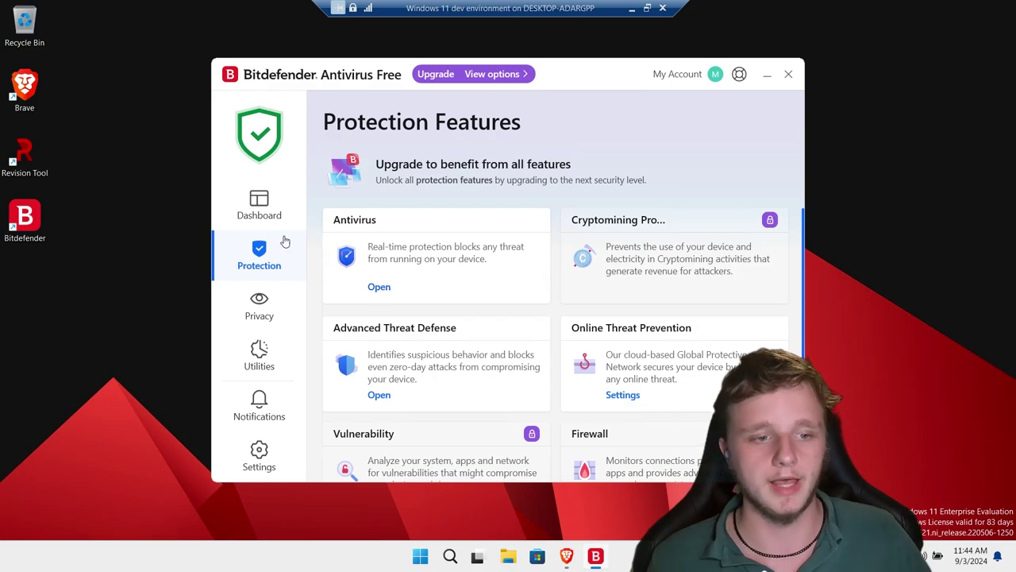
{"action": "left_click", "coordinate": [374, 289]}
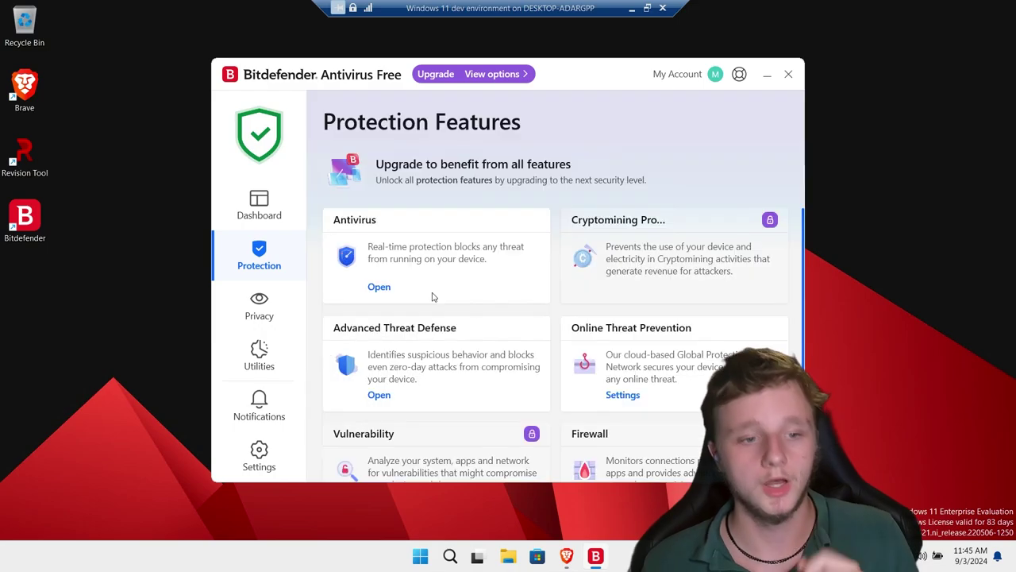
Review Advanced Threat Defense settings showing Exploit detection enabled, then return to the dashboard.
{"action": "left_click", "coordinate": [378, 397]}
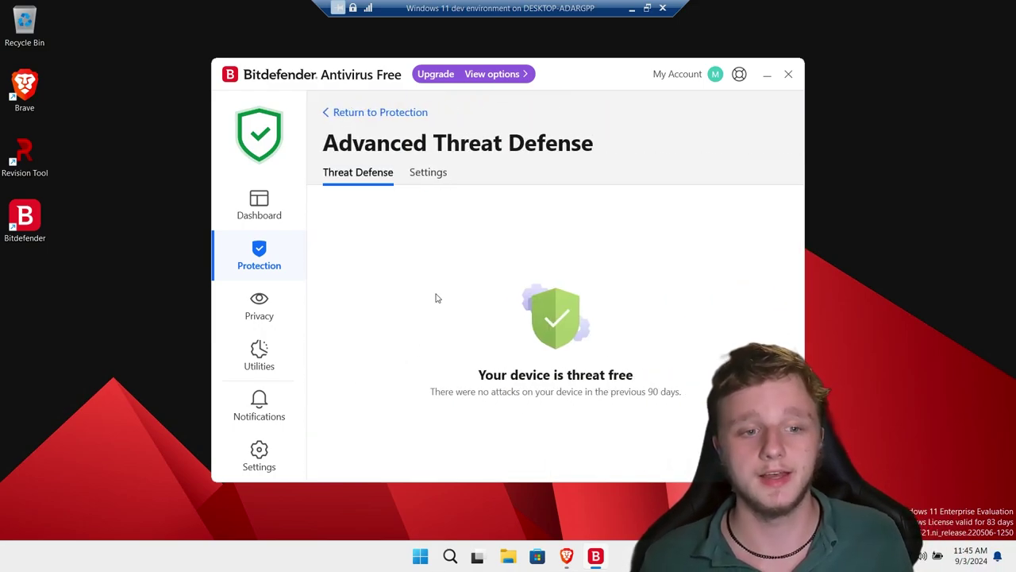
{"action": "left_click", "coordinate": [430, 174]}
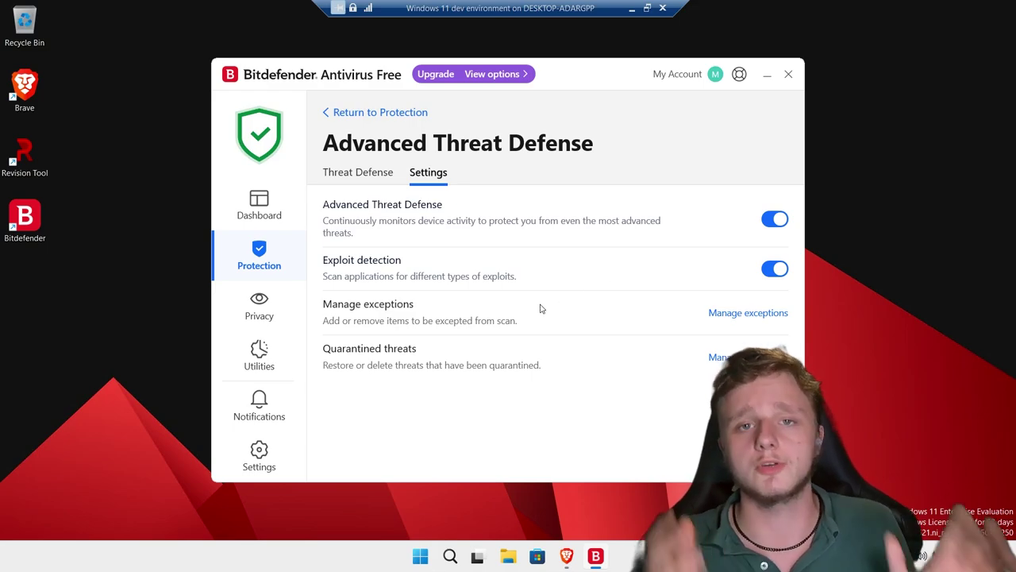
{"action": "left_click", "coordinate": [262, 208]}
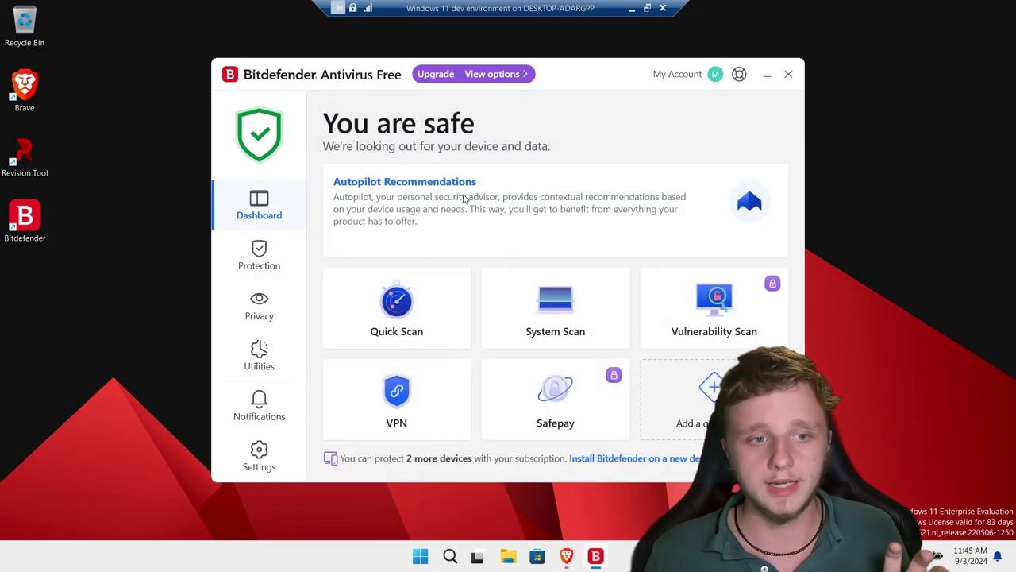
Close Bitdefender and launch Task Manager listing the bdservicehost background processes.
{"action": "left_click", "coordinate": [788, 73]}
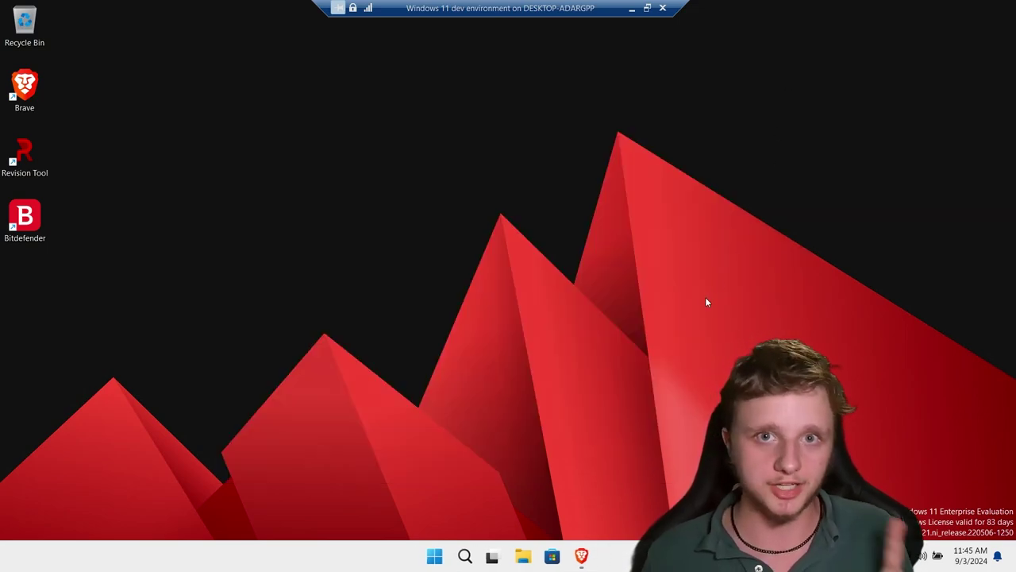
{"action": "key", "text": "b"}
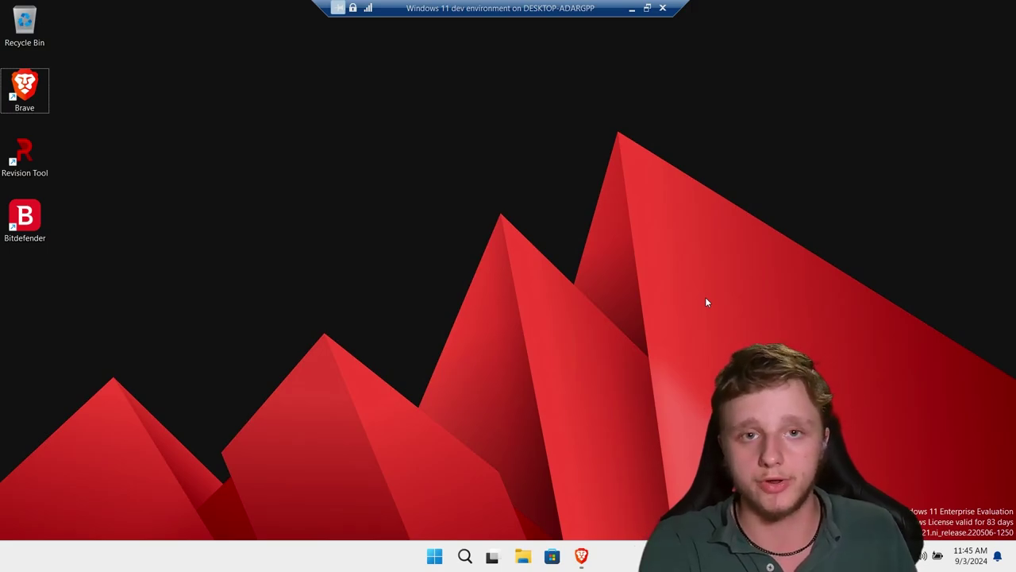
{"action": "key", "text": "Return"}
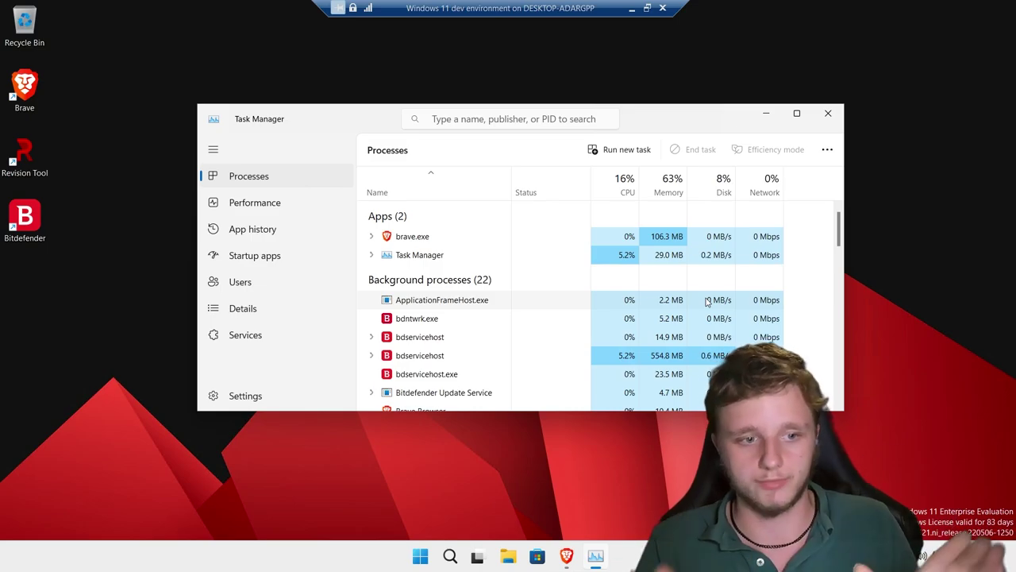
Check that bdagent.exe is an enabled startup app, then close Task Manager.
{"action": "left_click", "coordinate": [251, 263]}
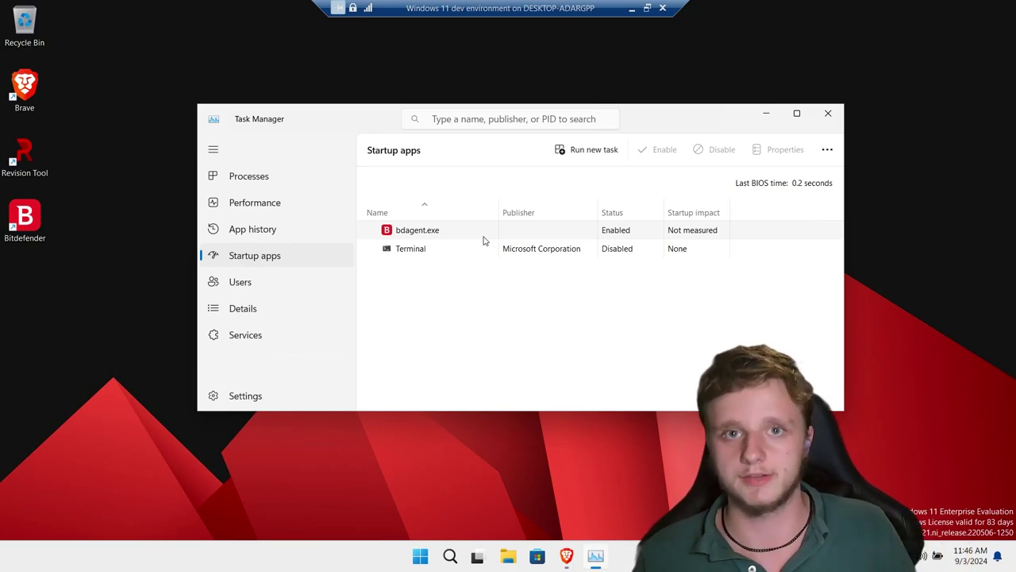
{"action": "left_click", "coordinate": [835, 121]}
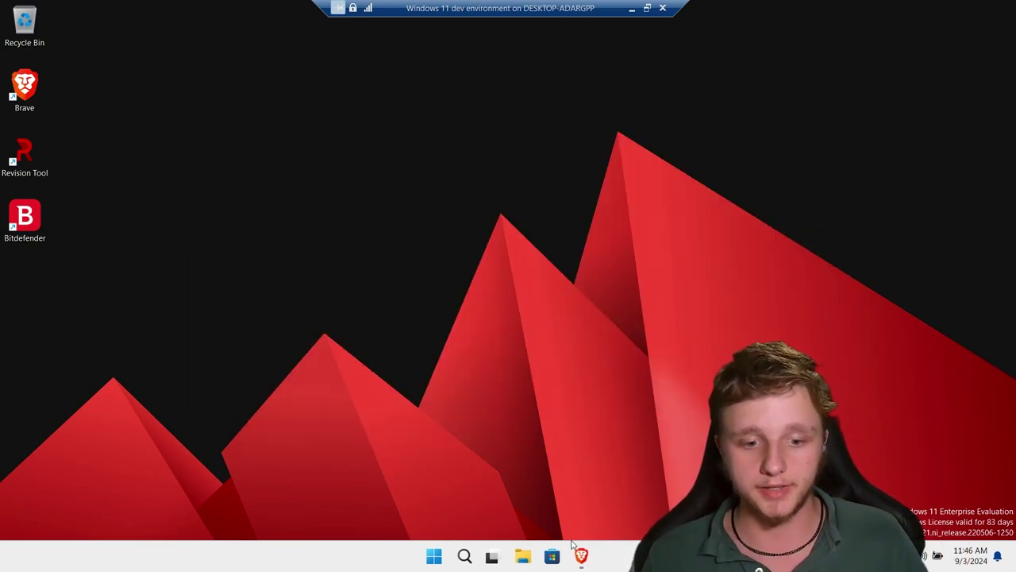
Relaunch Bitdefender from its desktop shortcut and check its tray icon status.
{"action": "double_click", "coordinate": [25, 216]}
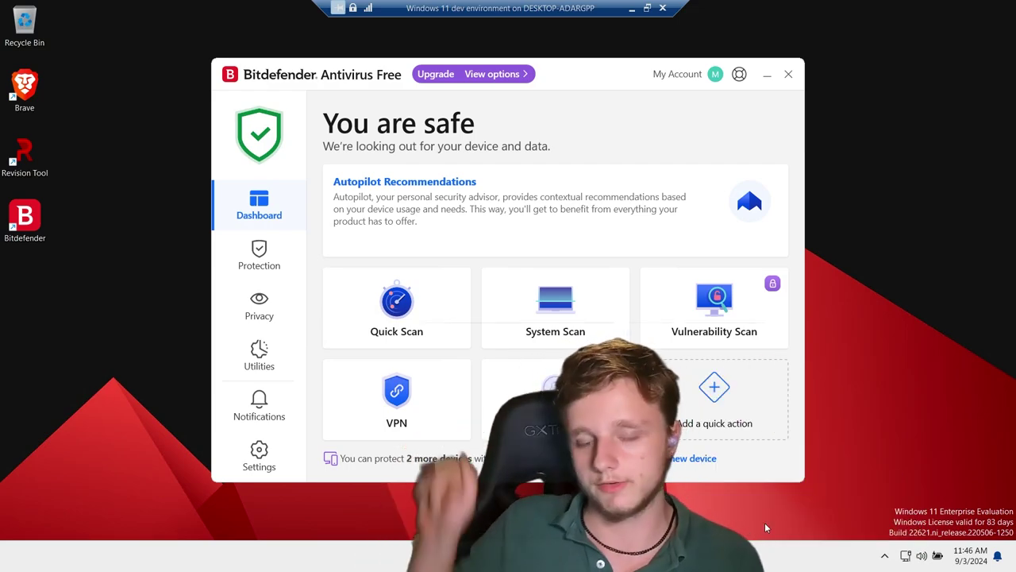
{"action": "left_click", "coordinate": [885, 556]}
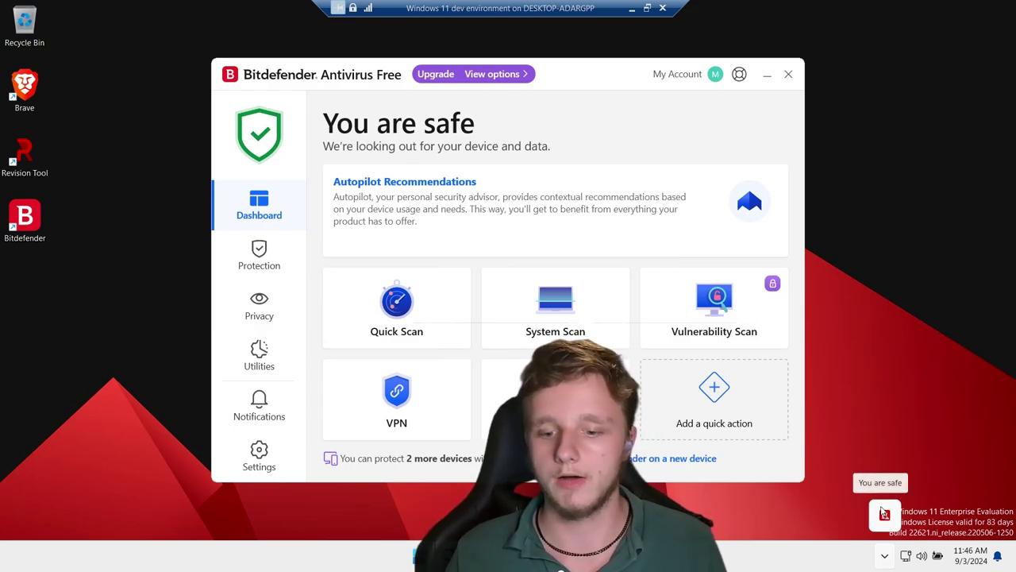
{"action": "left_click", "coordinate": [789, 74]}
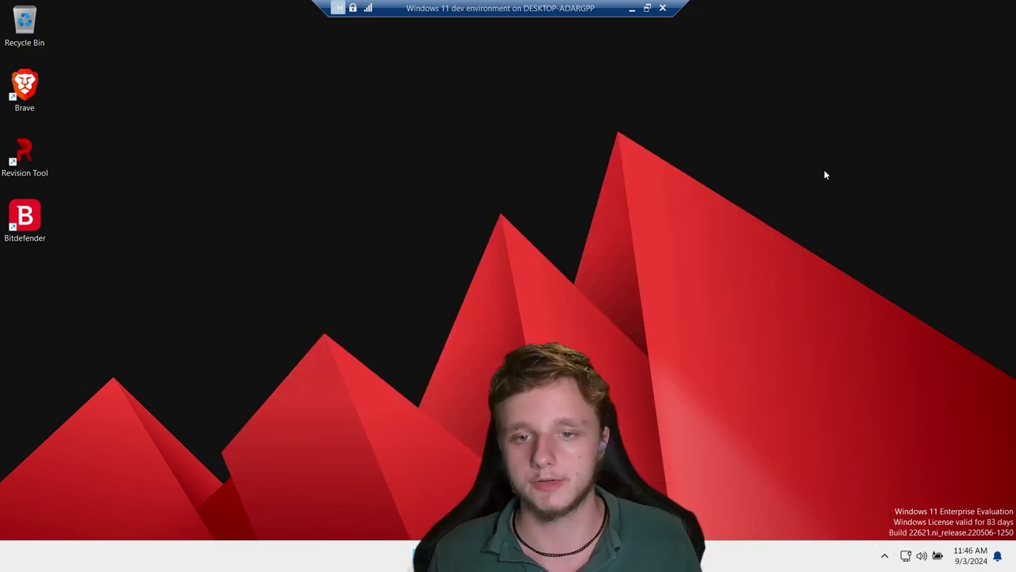
{"action": "left_click", "coordinate": [885, 556]}
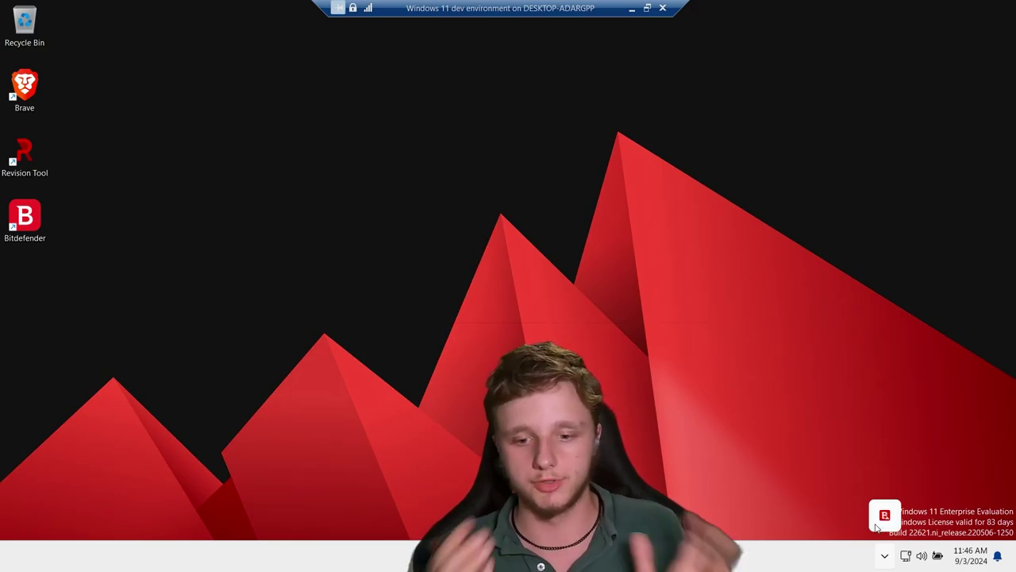
{"action": "left_click", "coordinate": [881, 520]}
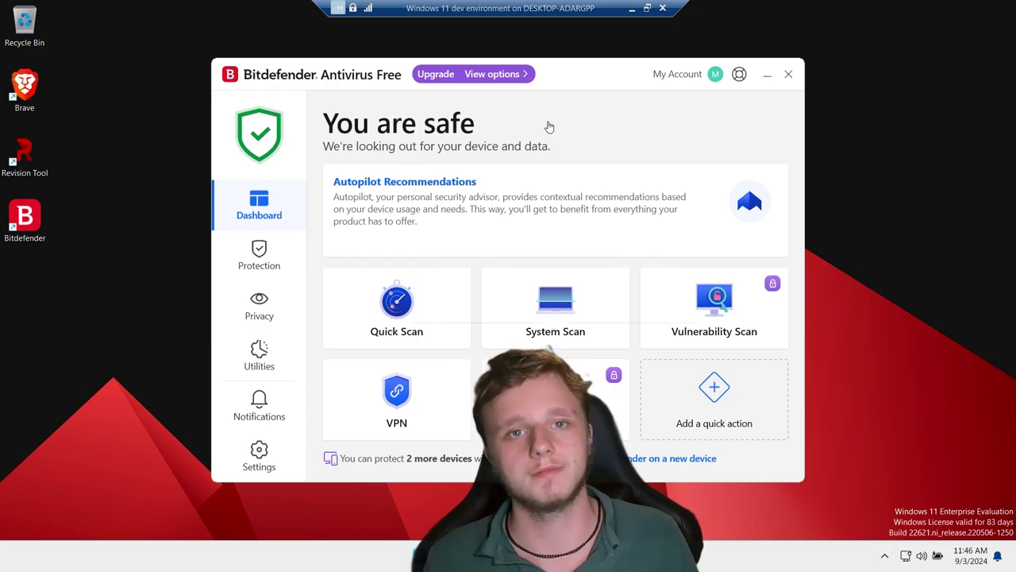
Search Start for 'bit', choose Uninstall for Bitdefender, then close Programs and Features.
{"action": "key", "text": "super"}
{"action": "type", "text": "bit"}
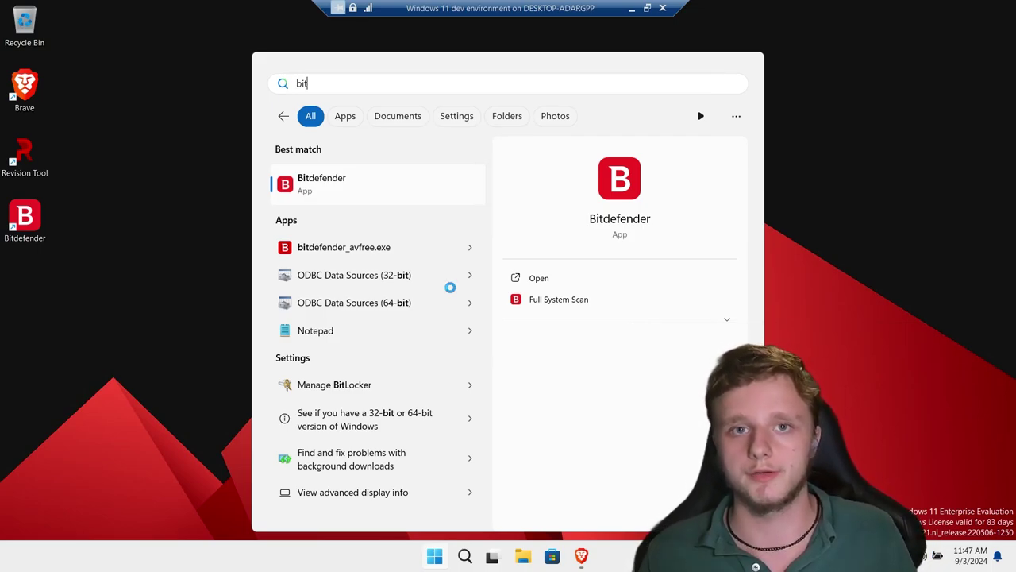
{"action": "left_click", "coordinate": [725, 319]}
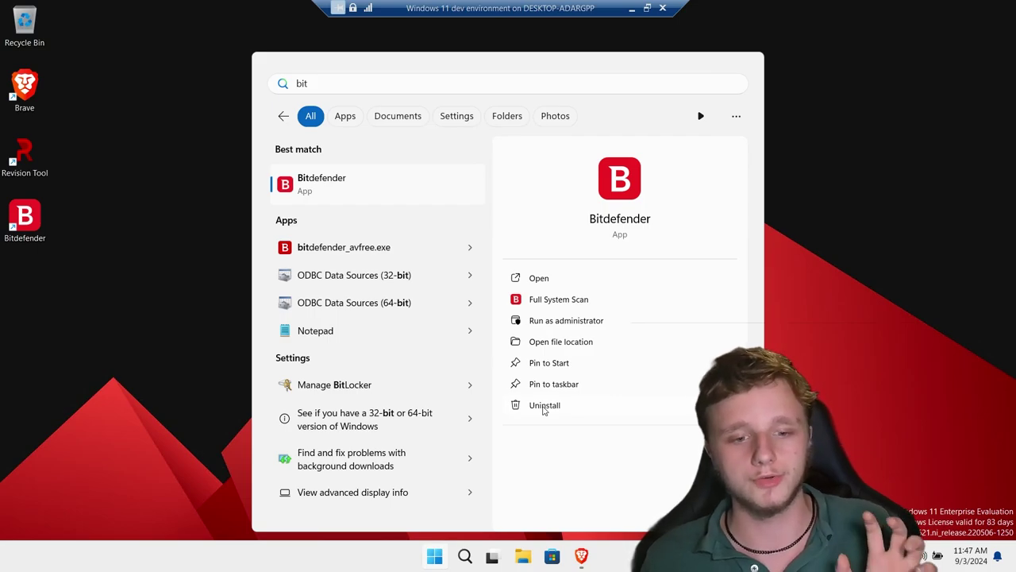
{"action": "left_click", "coordinate": [545, 406]}
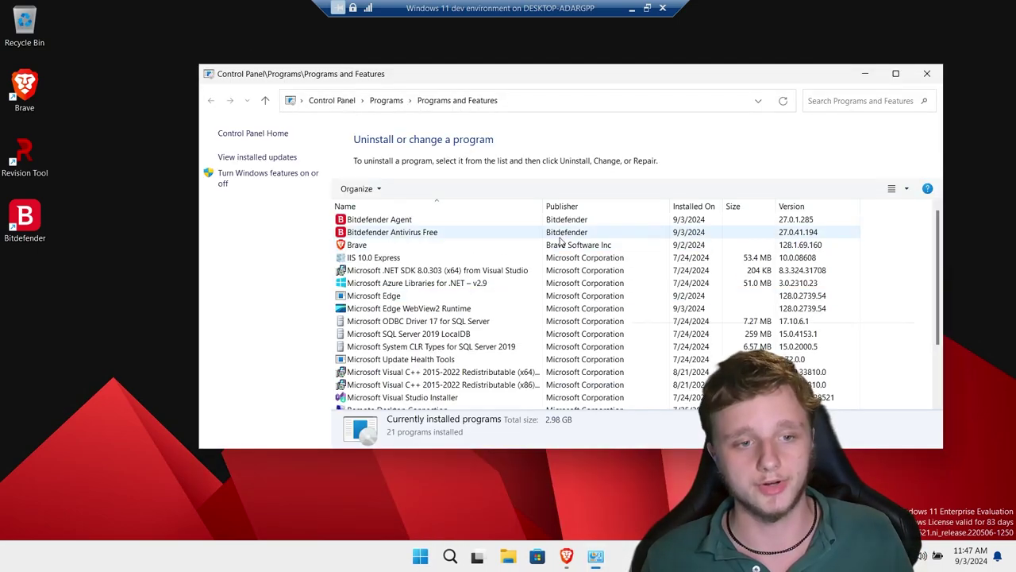
{"action": "left_click", "coordinate": [934, 74]}
Search Start for 'add' and launch Add or remove programs.
{"action": "key", "text": "super"}
{"action": "type", "text": "add"}
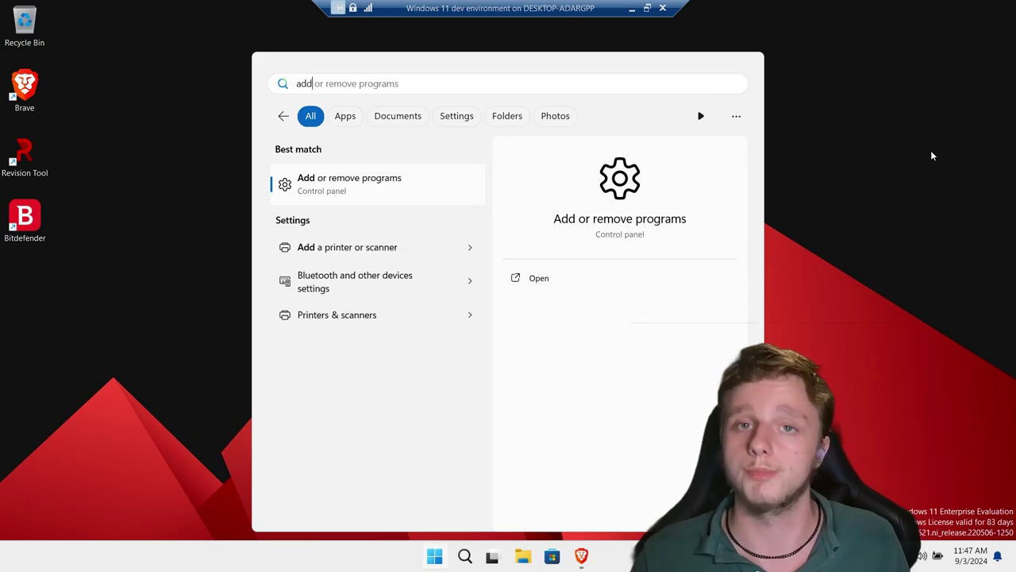
{"action": "key", "text": "Return"}
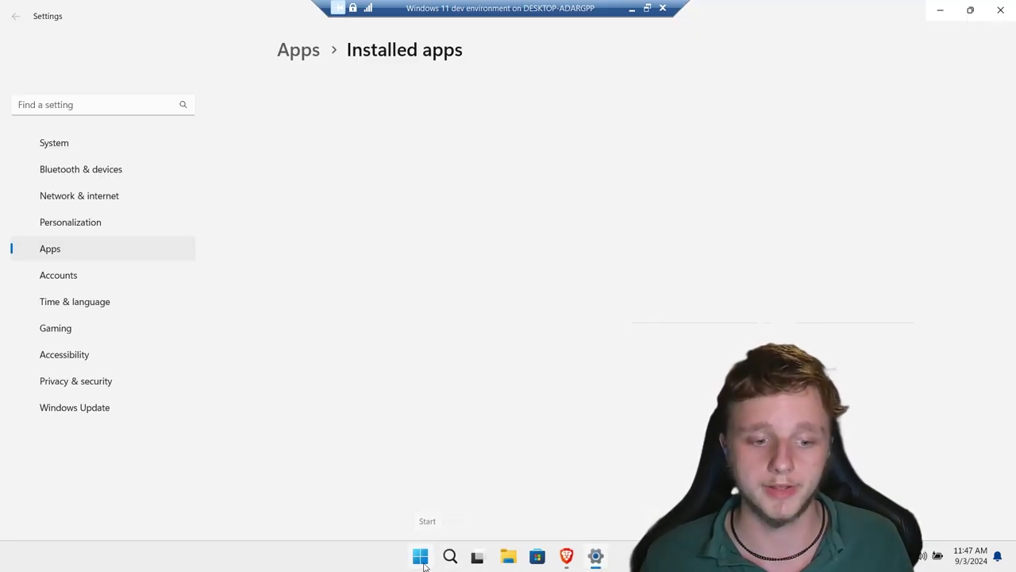
Filter Installed apps by 'bitde' and try uninstalling Bitdefender Agent, dismissing the remove-Antivirus-first warning.
{"action": "left_click", "coordinate": [421, 557]}
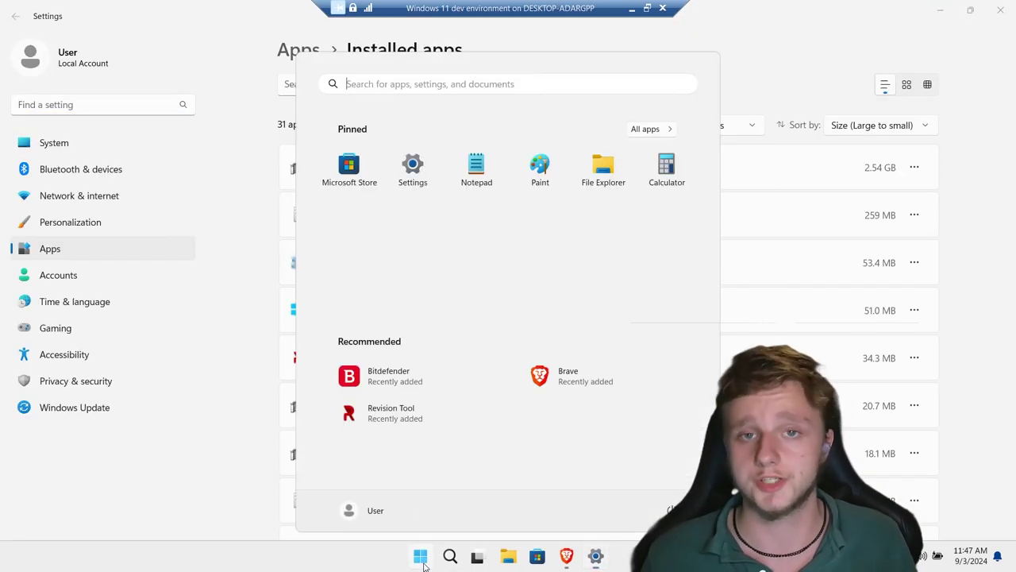
{"action": "left_click", "coordinate": [256, 230]}
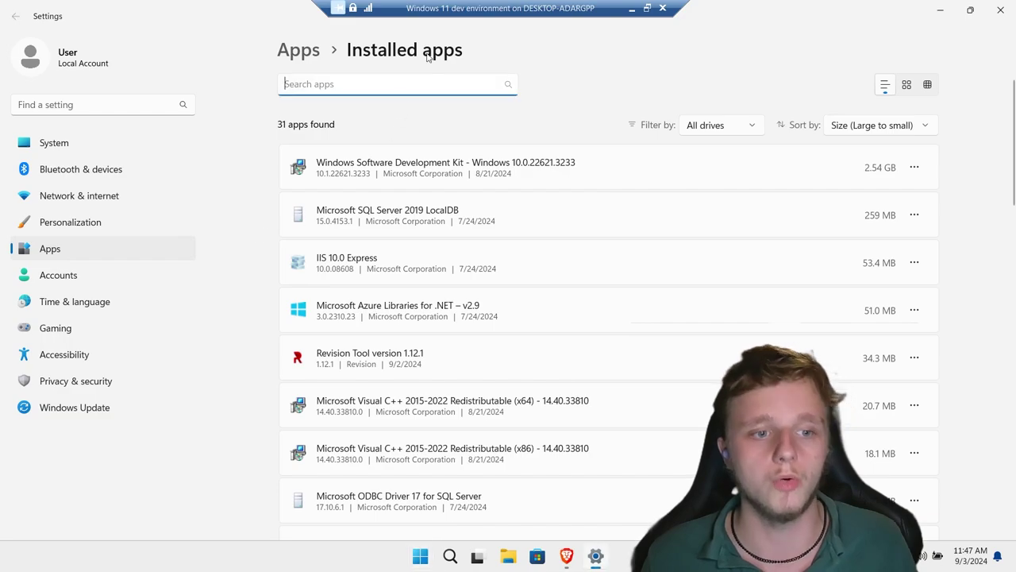
{"action": "type", "text": "bitde"}
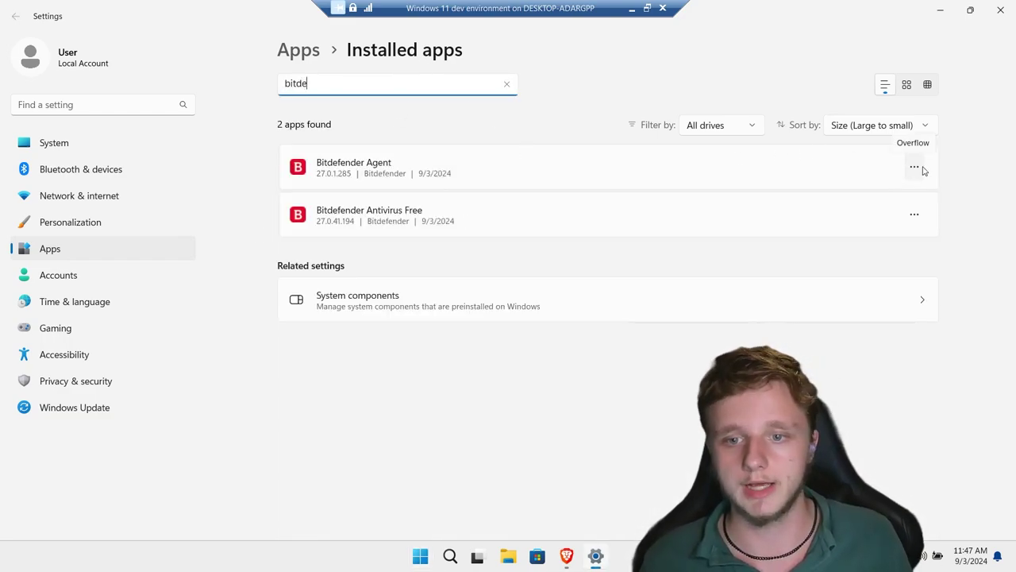
{"action": "left_click", "coordinate": [921, 169]}
{"action": "left_click", "coordinate": [778, 227]}
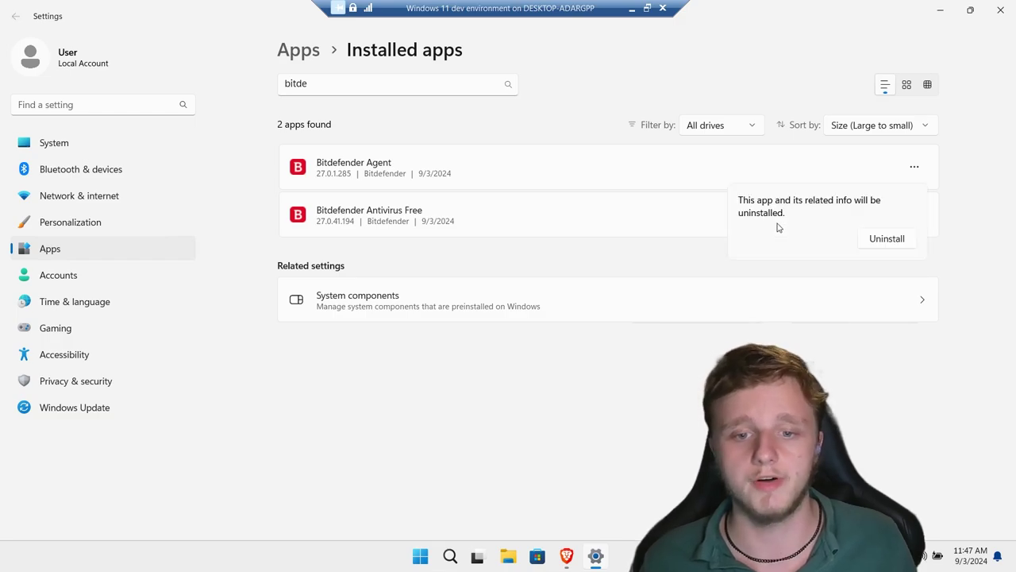
{"action": "left_click", "coordinate": [879, 240]}
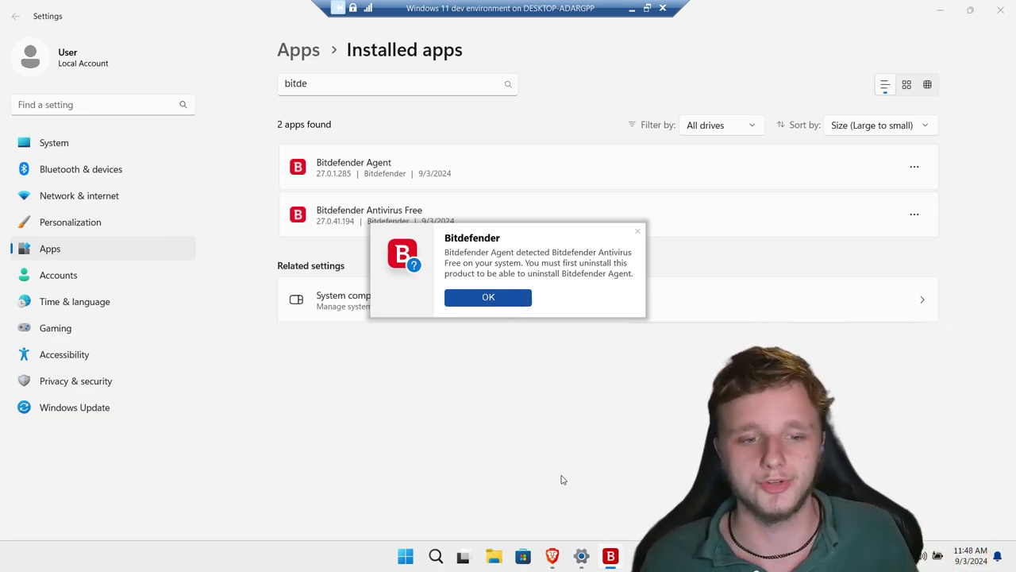
{"action": "left_click", "coordinate": [489, 297]}
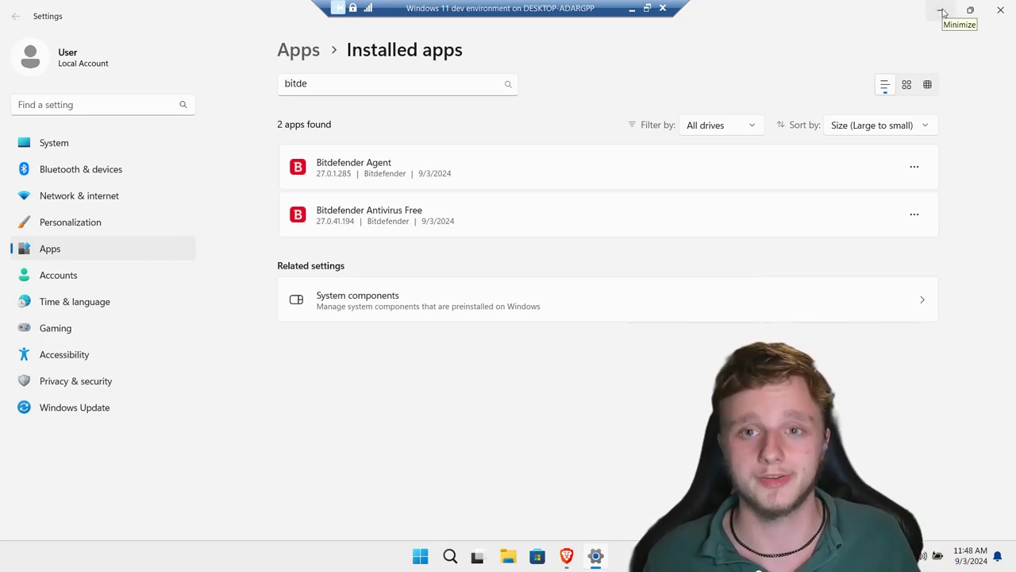
Uninstall Bitdefender Antivirus Free and confirm permanent removal in Bitdefender's remover.
{"action": "left_click", "coordinate": [914, 214]}
{"action": "left_click", "coordinate": [810, 259]}
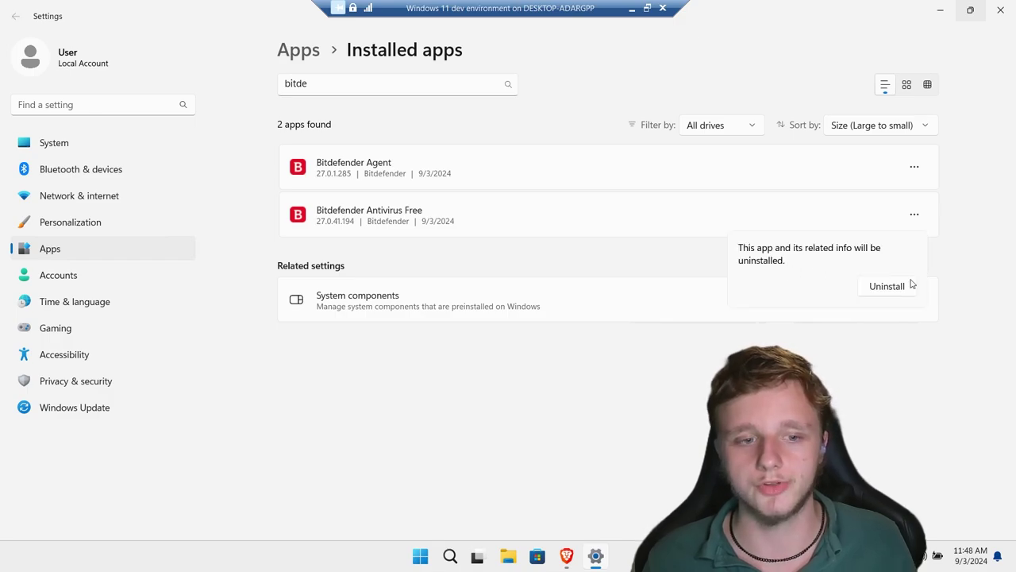
{"action": "left_click", "coordinate": [868, 286]}
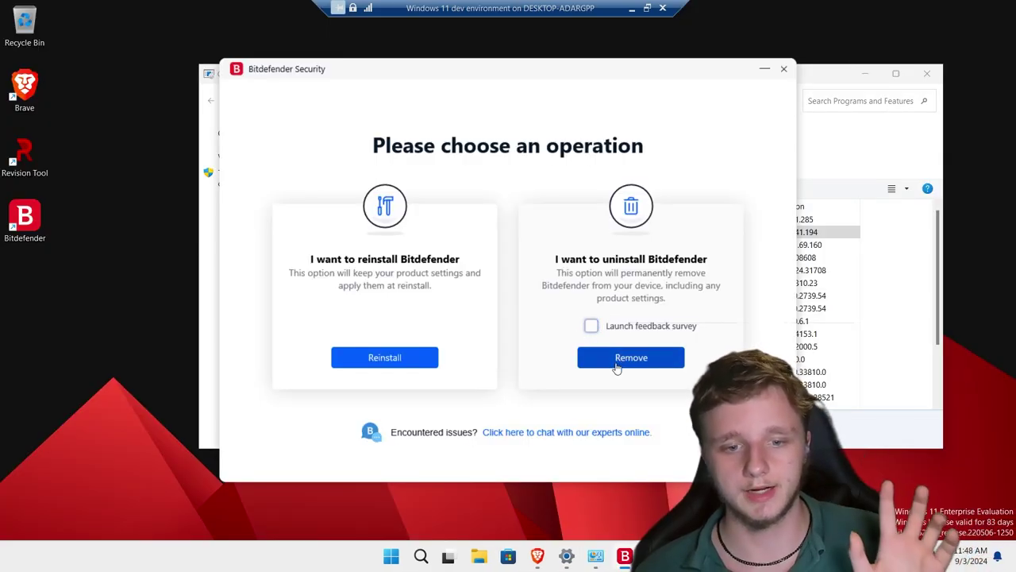
{"action": "left_click", "coordinate": [617, 363]}
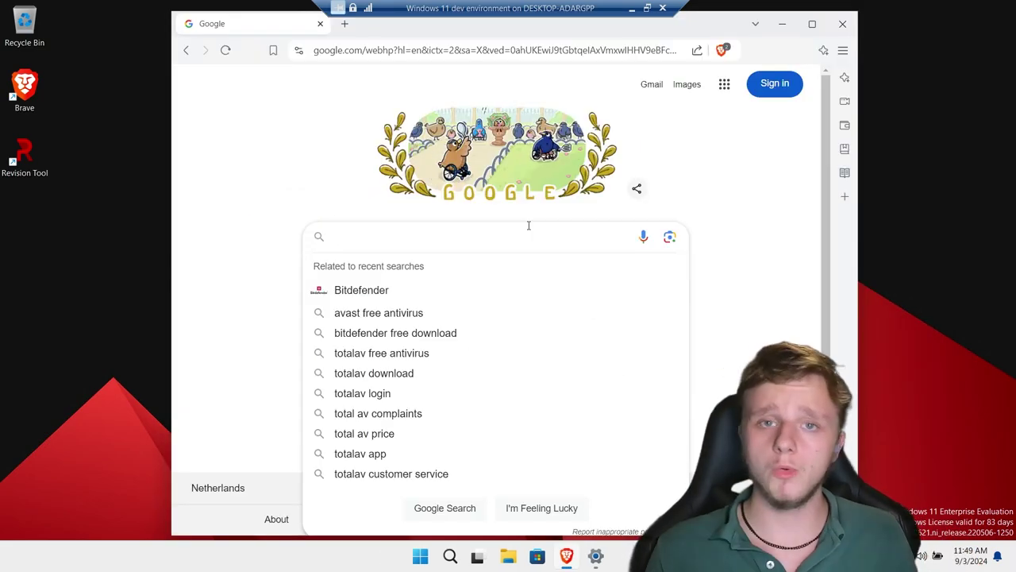
Search 'TotalAV free download' and save TotalAV_Setup.exe to Downloads from totalav.com.
{"action": "type", "text": "T"}
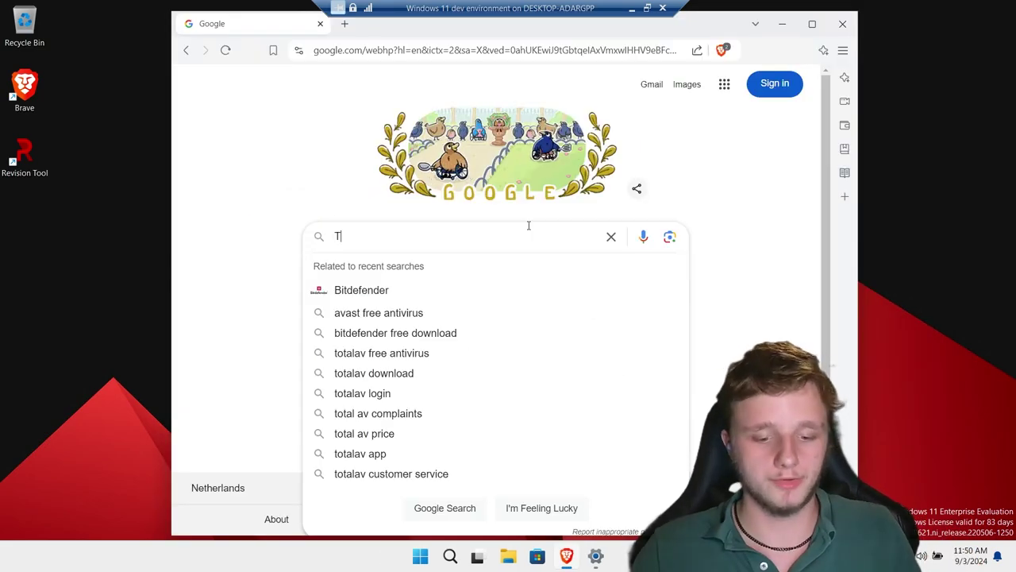
{"action": "type", "text": "otalAV f"}
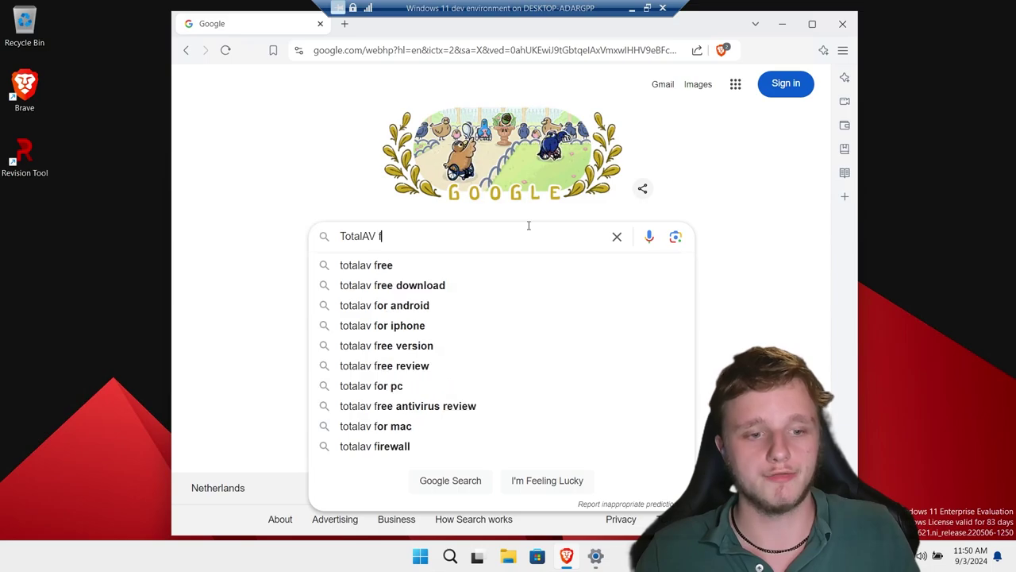
{"action": "type", "text": "ree dow"}
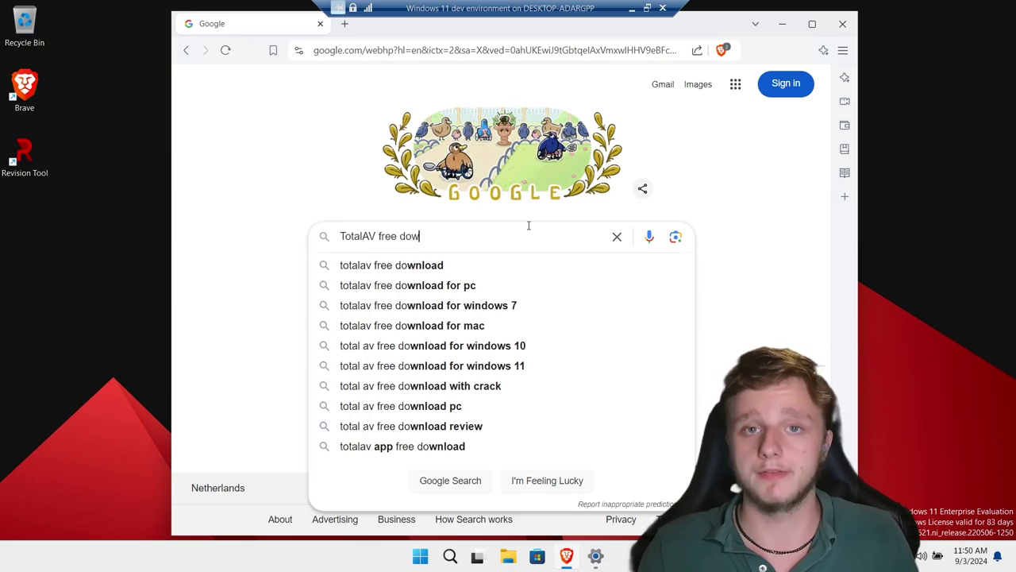
{"action": "type", "text": "nload"}
{"action": "key", "text": "Return"}
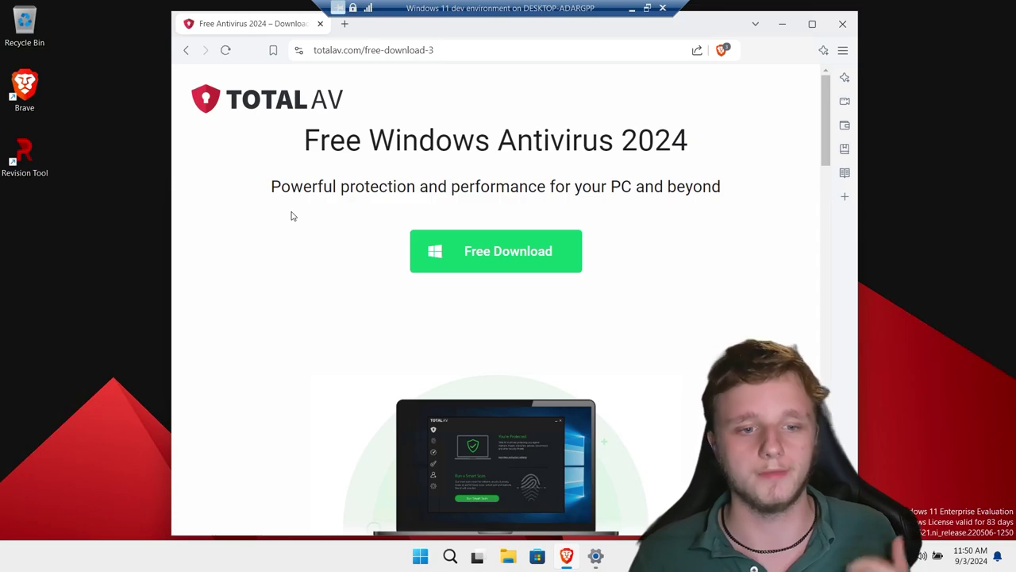
{"action": "left_click", "coordinate": [518, 251]}
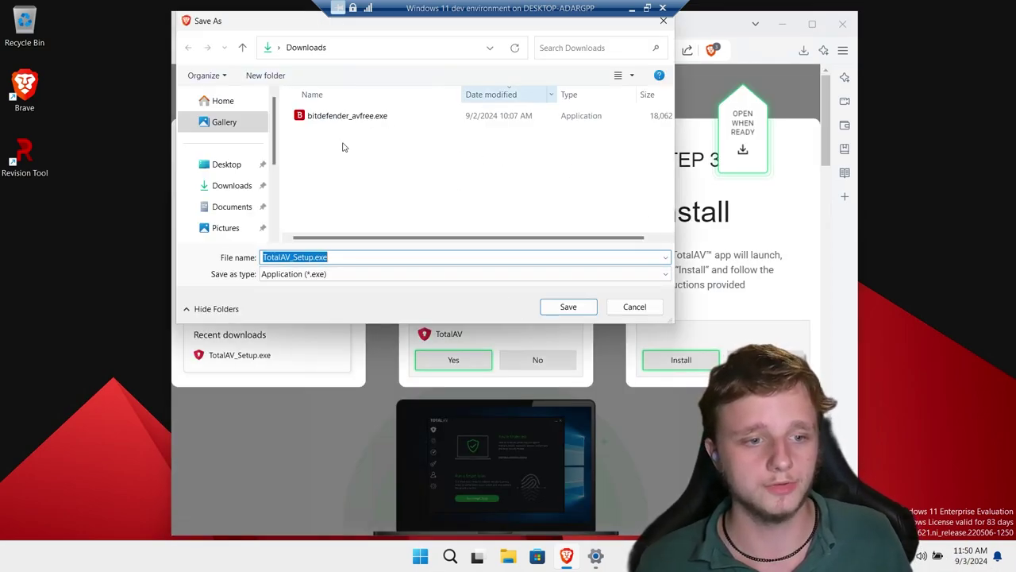
{"action": "left_click", "coordinate": [568, 308]}
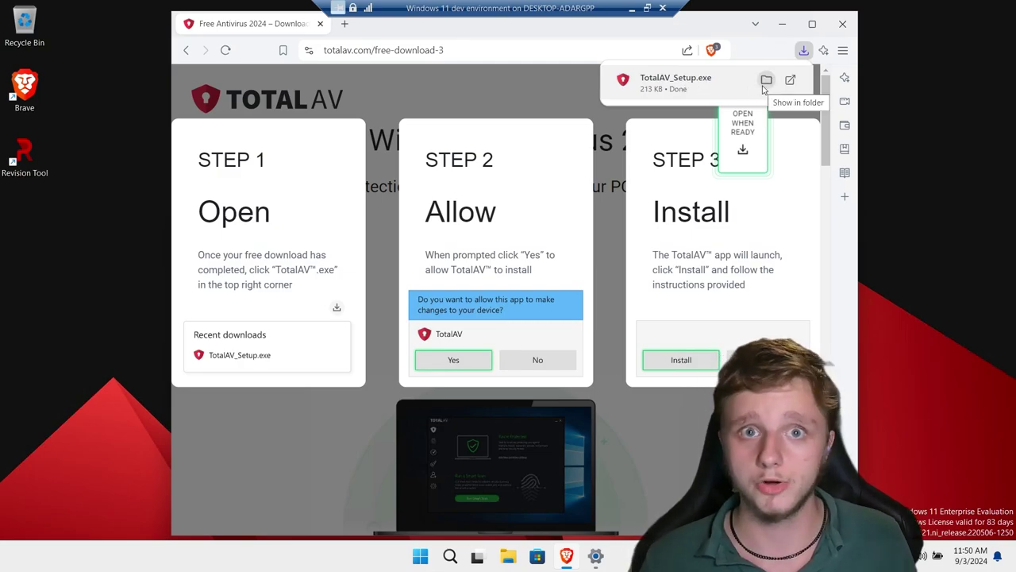
Run TotalAV_Setup.exe to install TotalAV Antivirus 2024, then close Brave.
{"action": "left_click", "coordinate": [662, 87]}
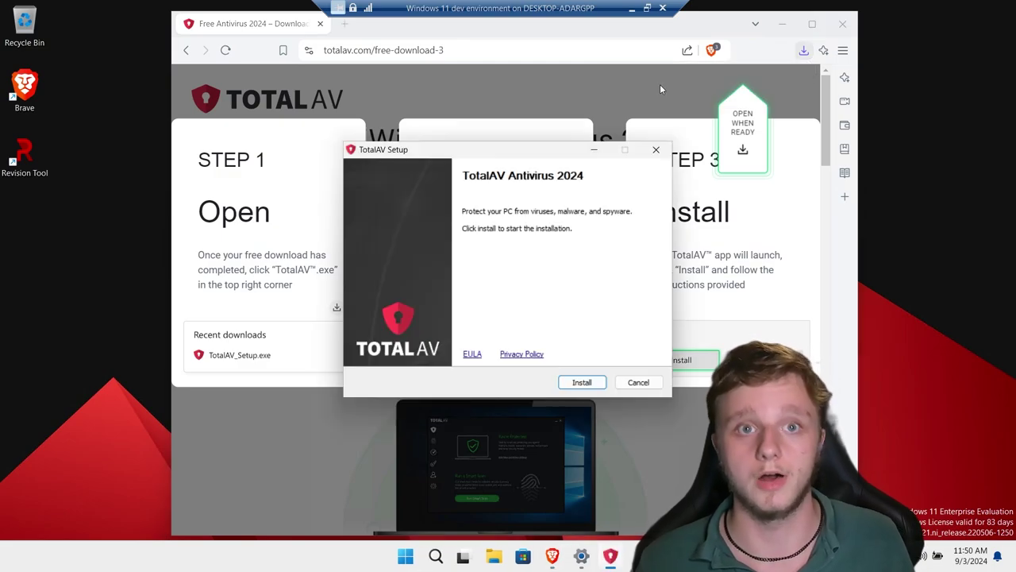
{"action": "left_click", "coordinate": [582, 383]}
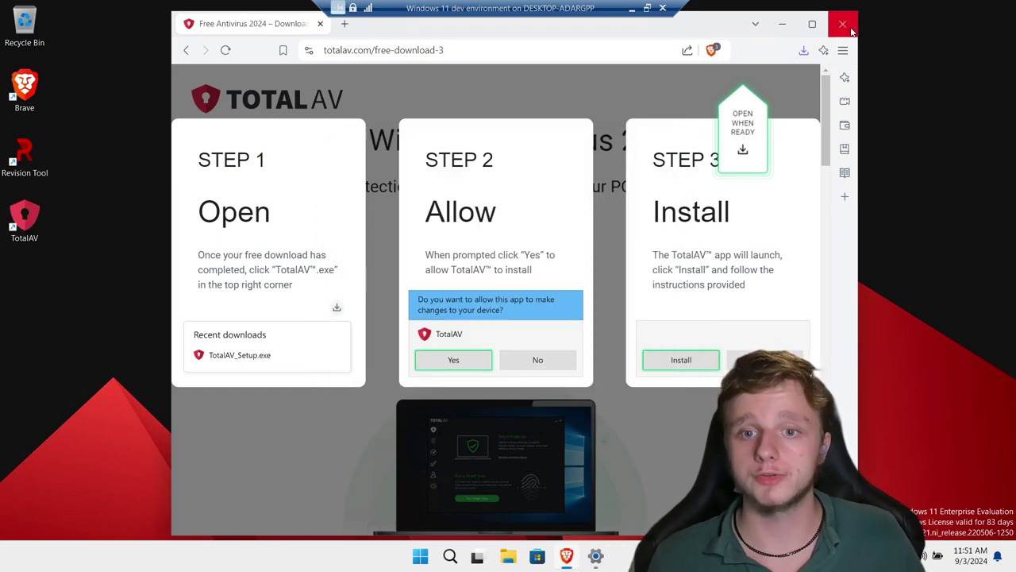
{"action": "left_click", "coordinate": [844, 24]}
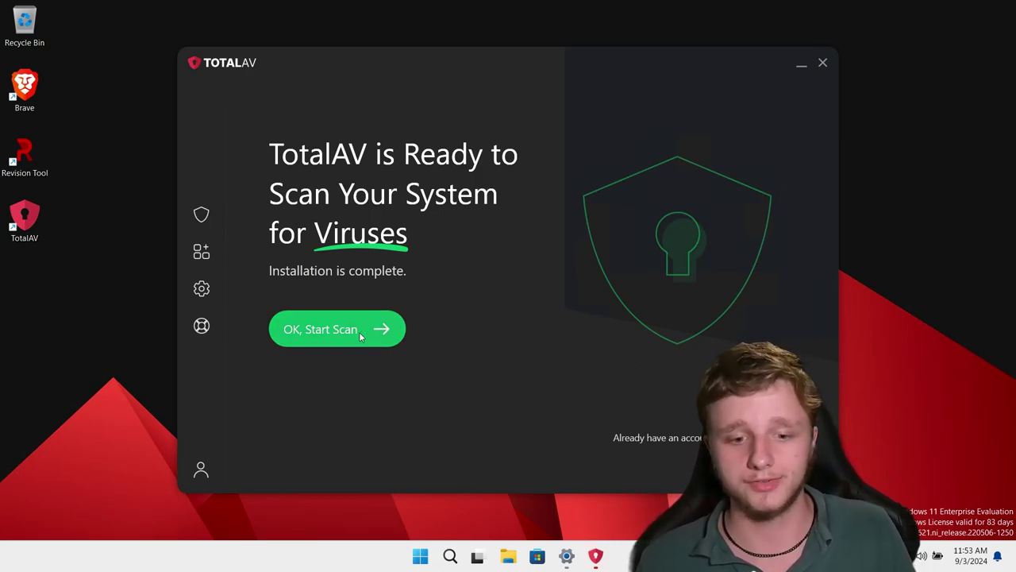
Run TotalAV's initial scan until it reports 0 threats and 128 junk files.
{"action": "left_click", "coordinate": [360, 336]}
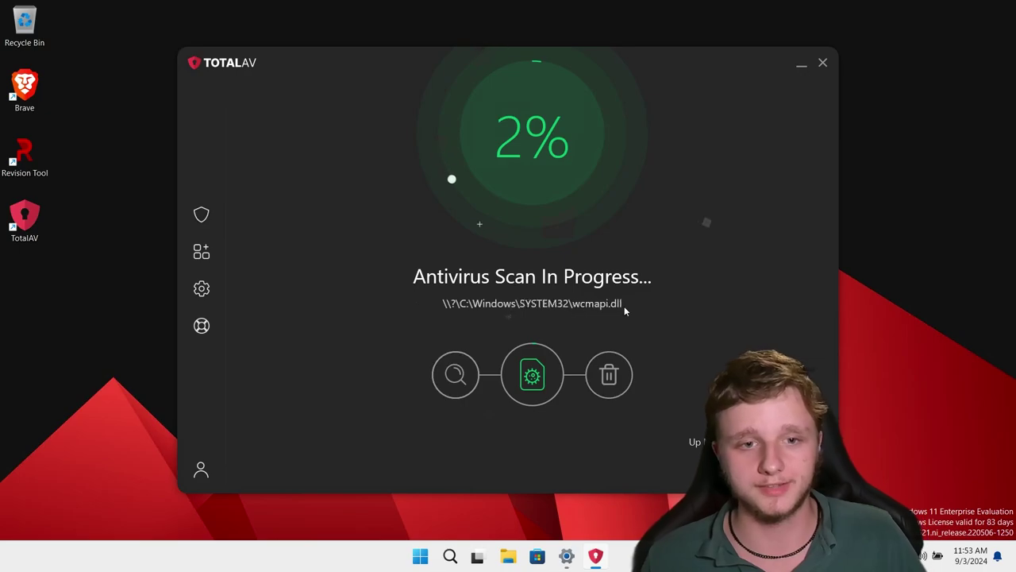
{"action": "left_click_drag", "start_coordinate": [524, 49], "coordinate": [527, 78]}
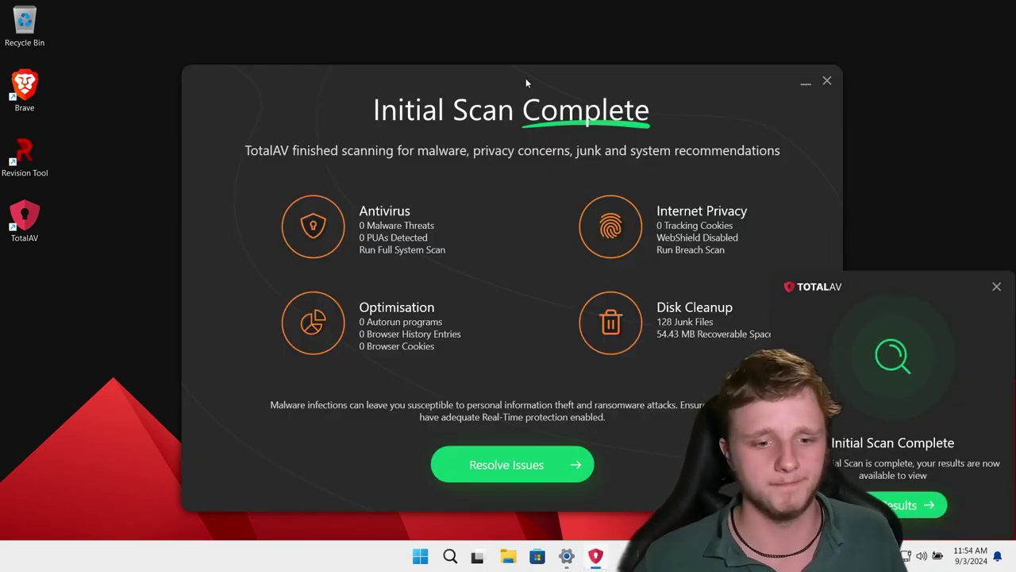
Resolve the found issue with Brave always opening https links, then view the 54.43 MB junk files.
{"action": "left_click", "coordinate": [508, 467]}
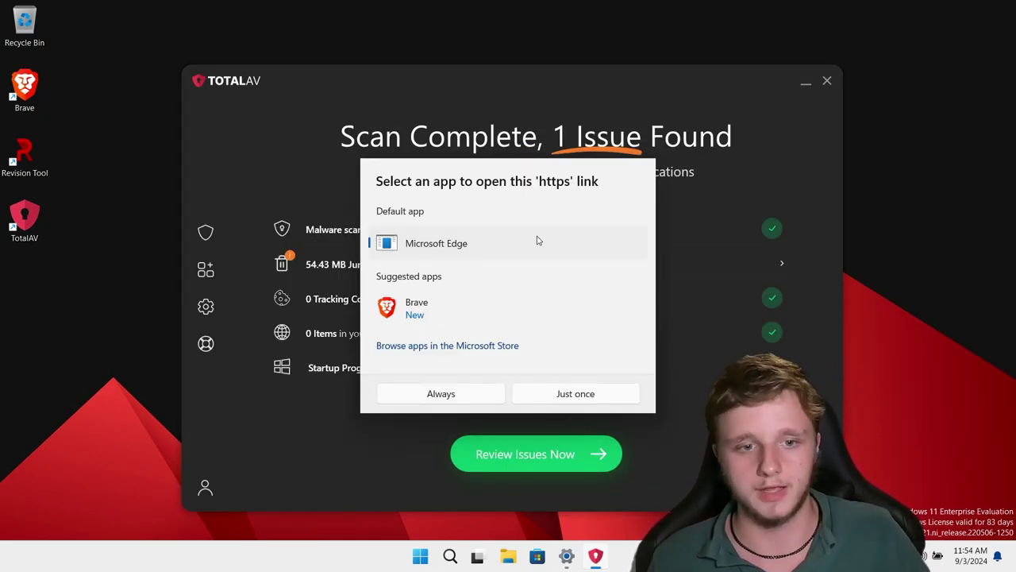
{"action": "left_click", "coordinate": [442, 310]}
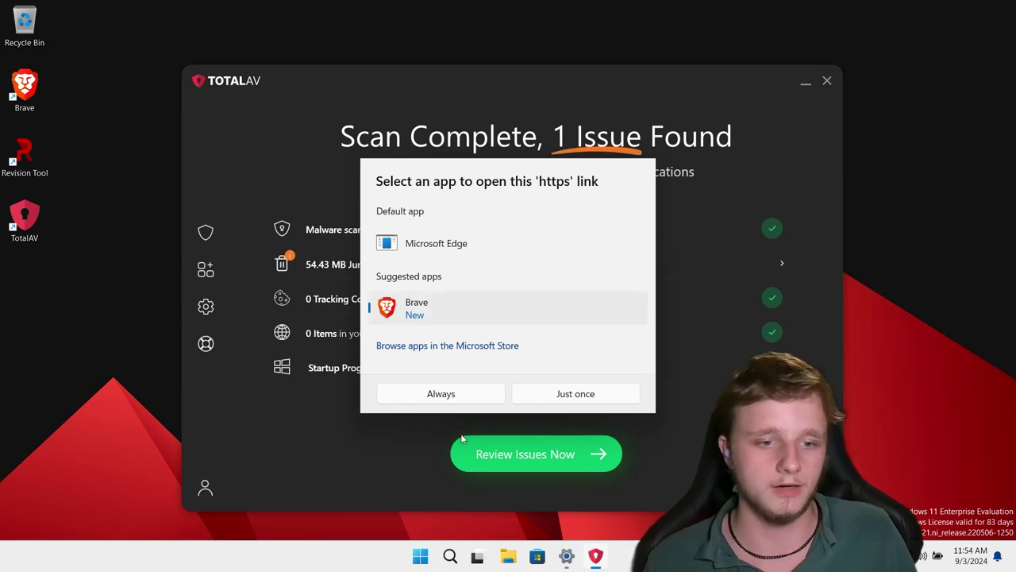
{"action": "left_click", "coordinate": [405, 400]}
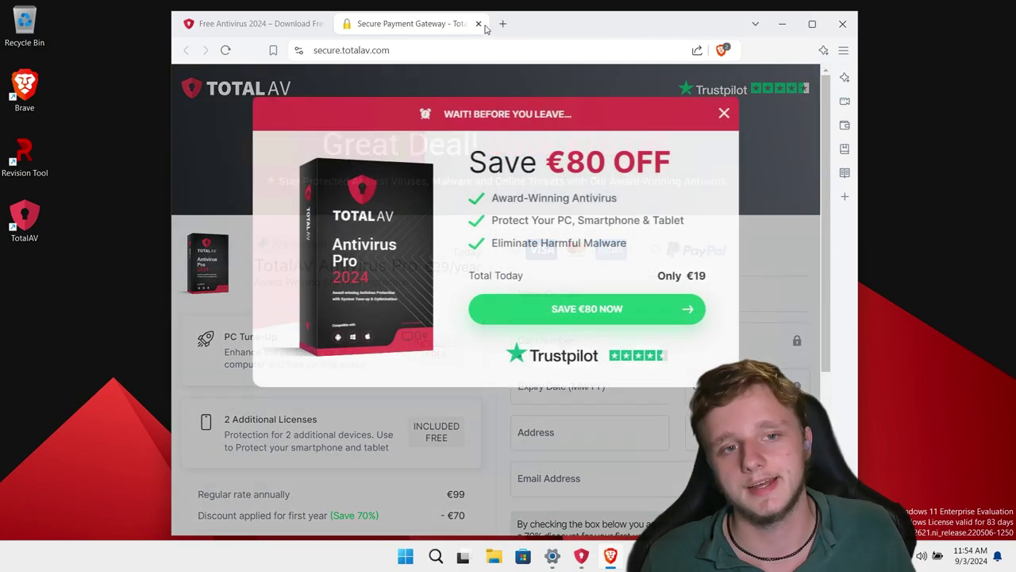
{"action": "left_click", "coordinate": [478, 23]}
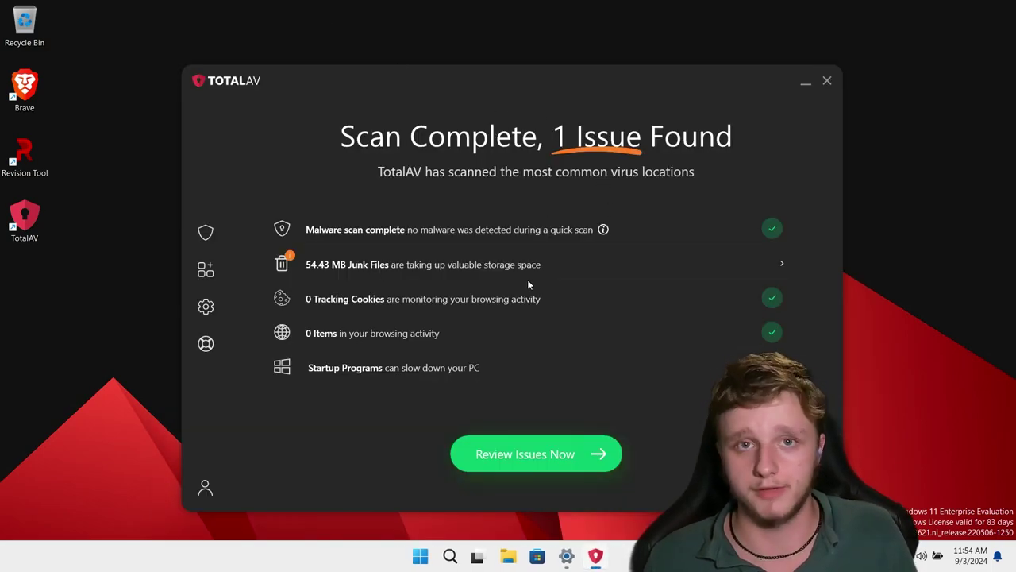
{"action": "left_click", "coordinate": [526, 453]}
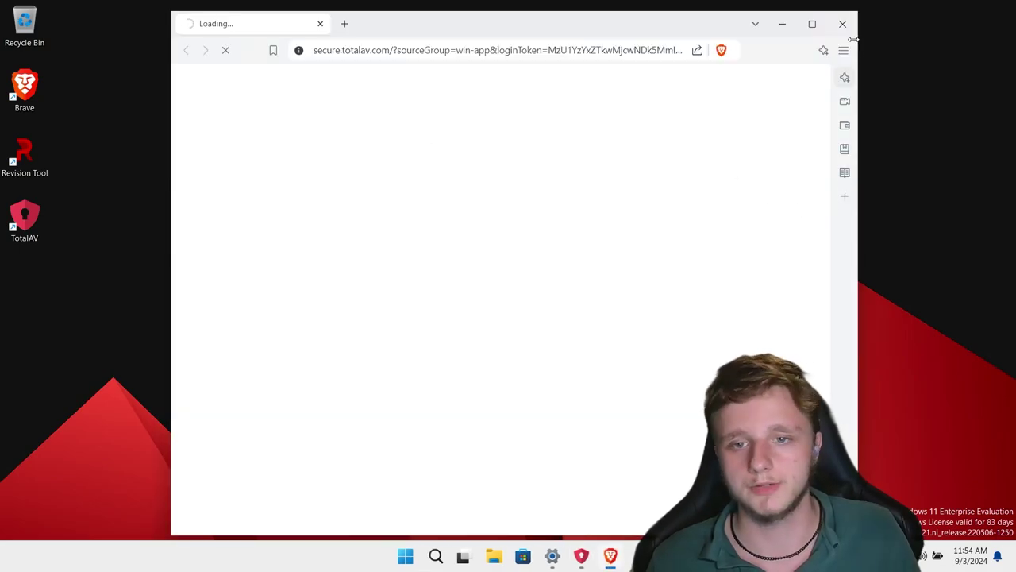
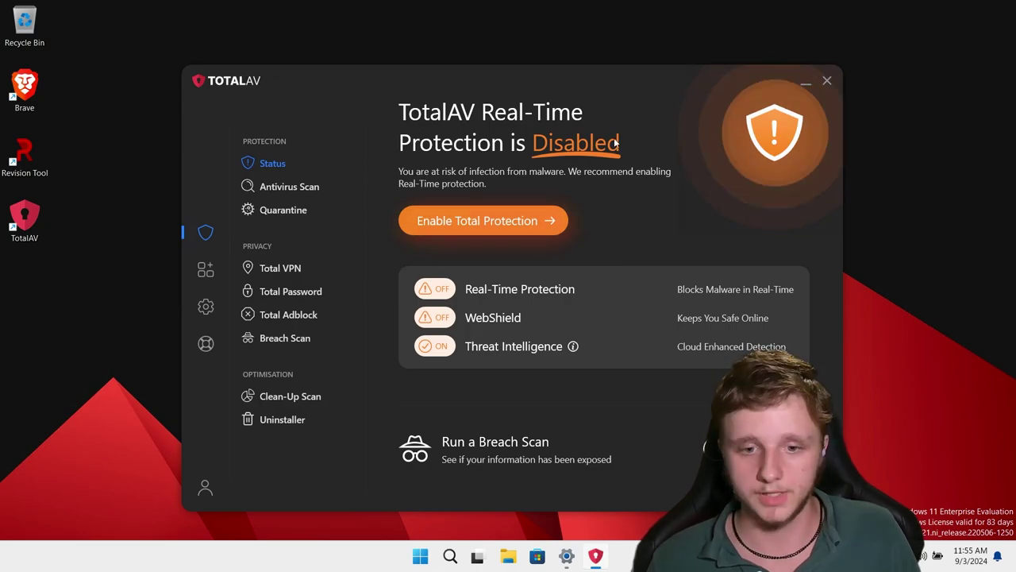
Try Enable Total Protection, close the checkout page, and go to Antivirus Scan.
{"action": "left_click", "coordinate": [453, 223]}
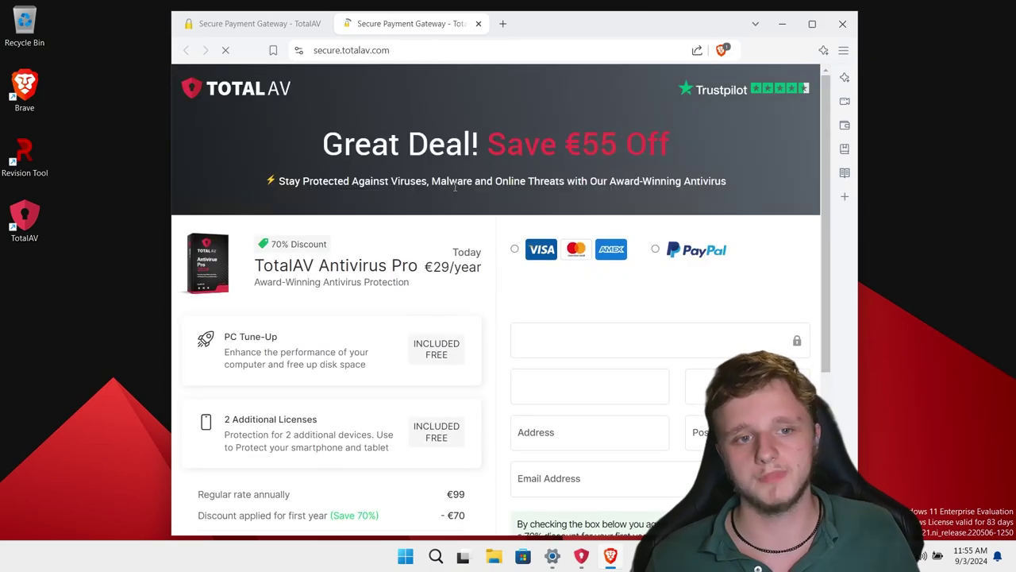
{"action": "key", "text": "alt+F4"}
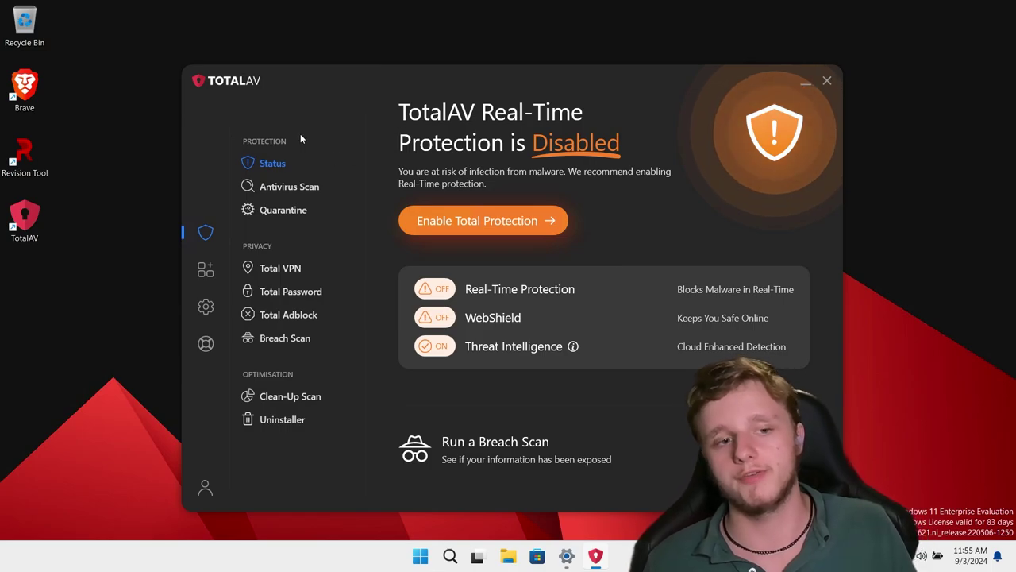
{"action": "left_click", "coordinate": [306, 191]}
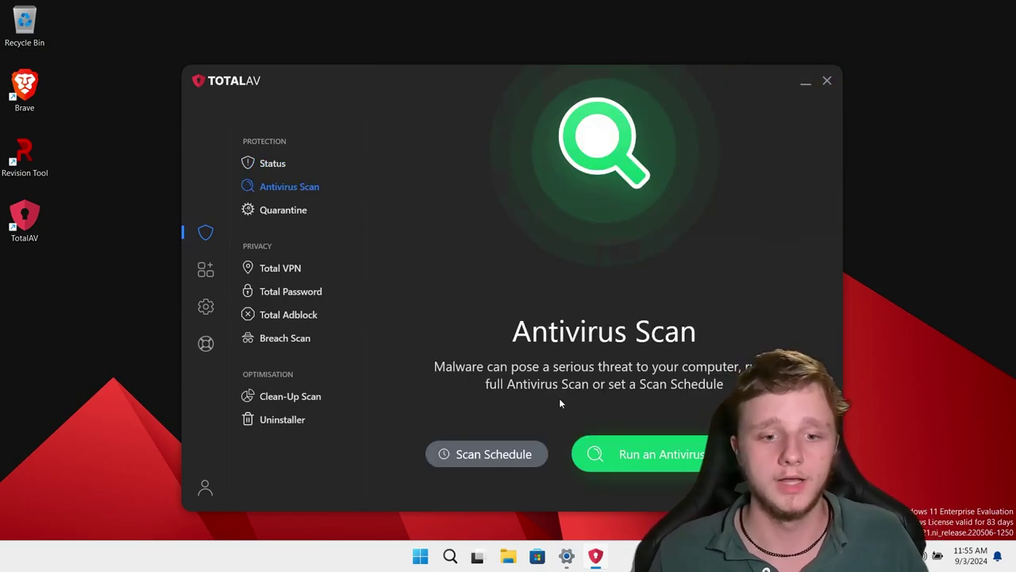
Run a Quick File & Folder Scan to completion with 0 issues, then close TotalAV.
{"action": "left_click", "coordinate": [624, 467]}
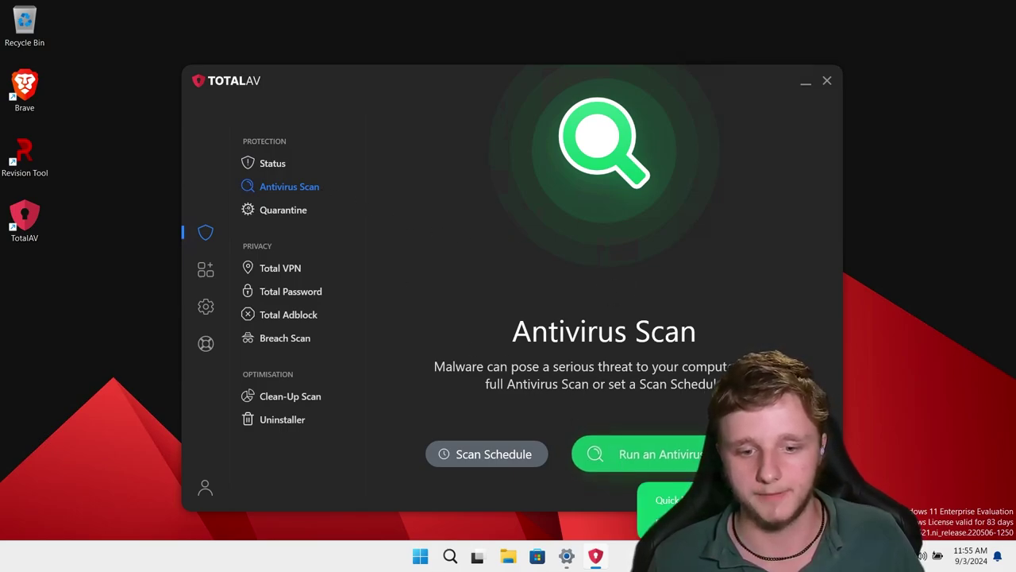
{"action": "left_click_drag", "start_coordinate": [641, 80], "coordinate": [388, 52]}
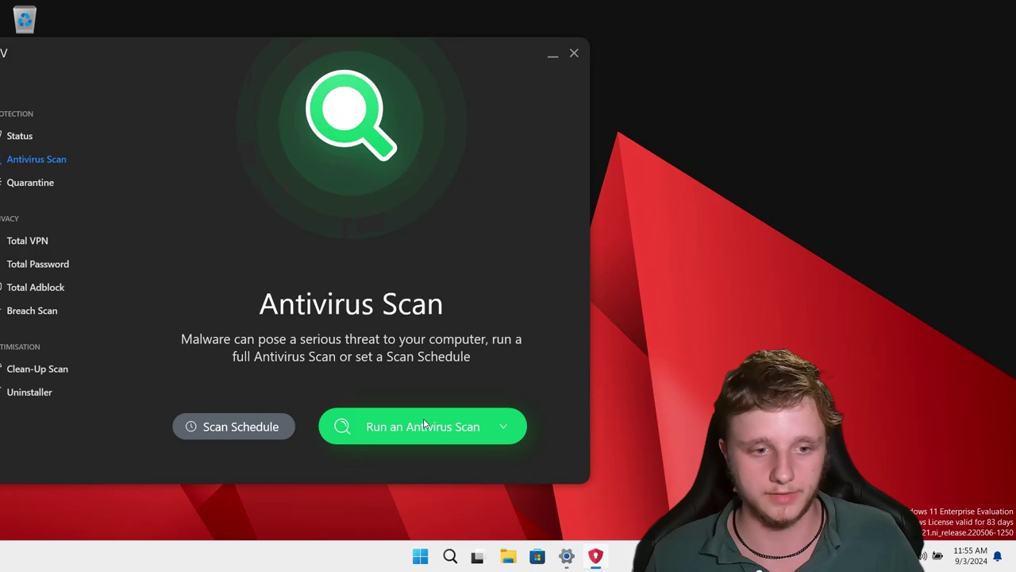
{"action": "left_click", "coordinate": [449, 437]}
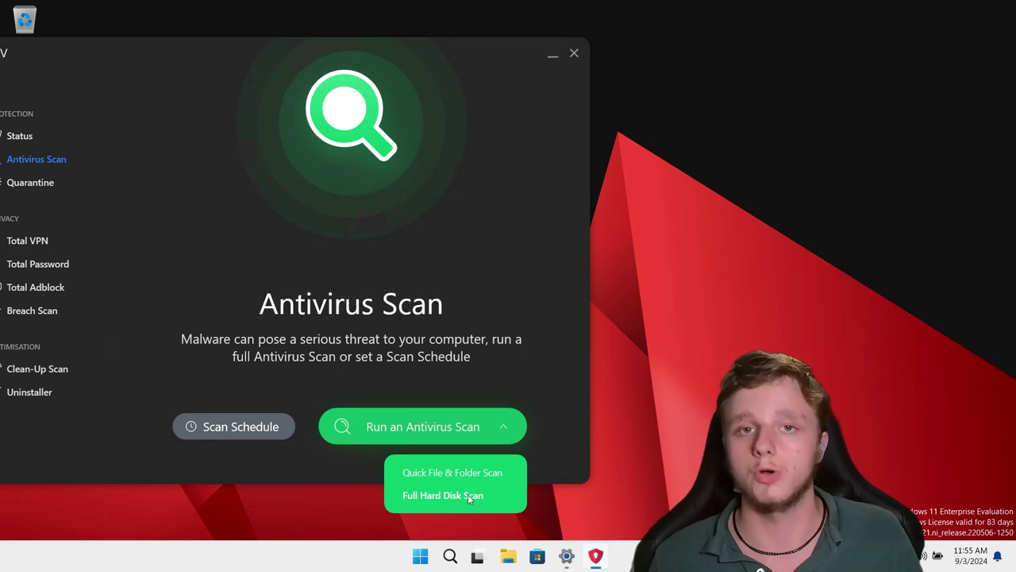
{"action": "left_click", "coordinate": [426, 475]}
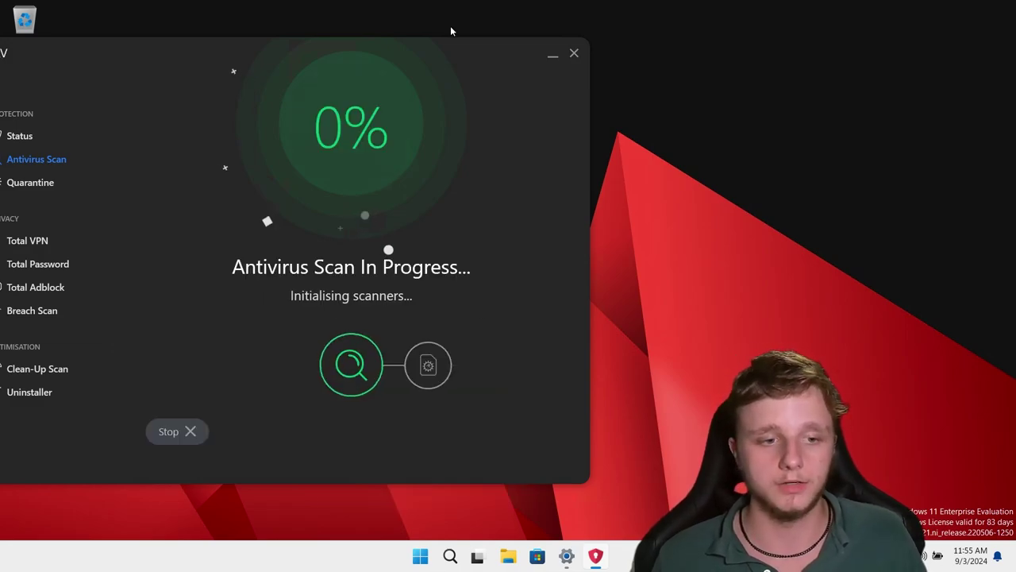
{"action": "left_click_drag", "start_coordinate": [374, 67], "coordinate": [525, 71]}
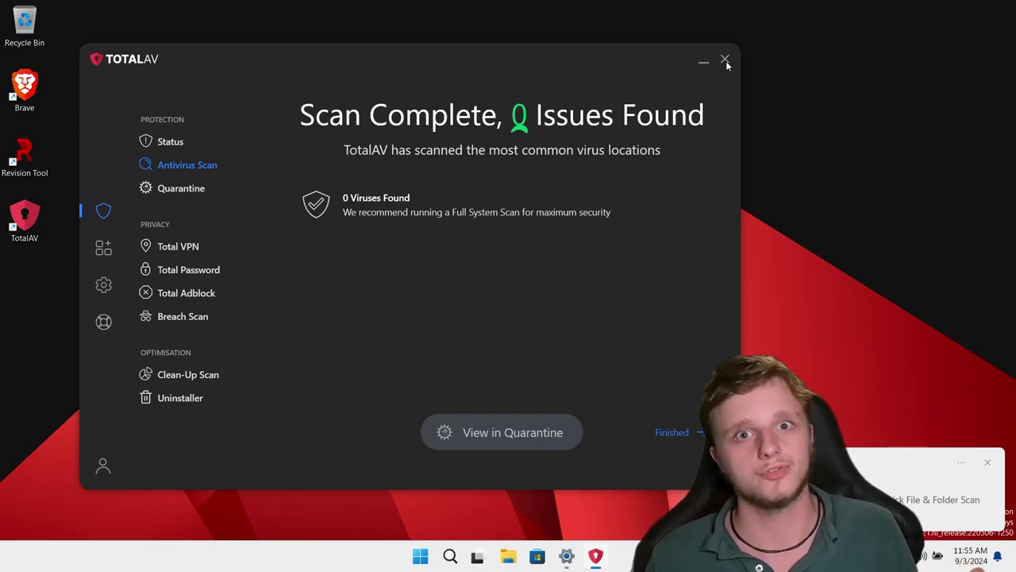
{"action": "left_click", "coordinate": [725, 60]}
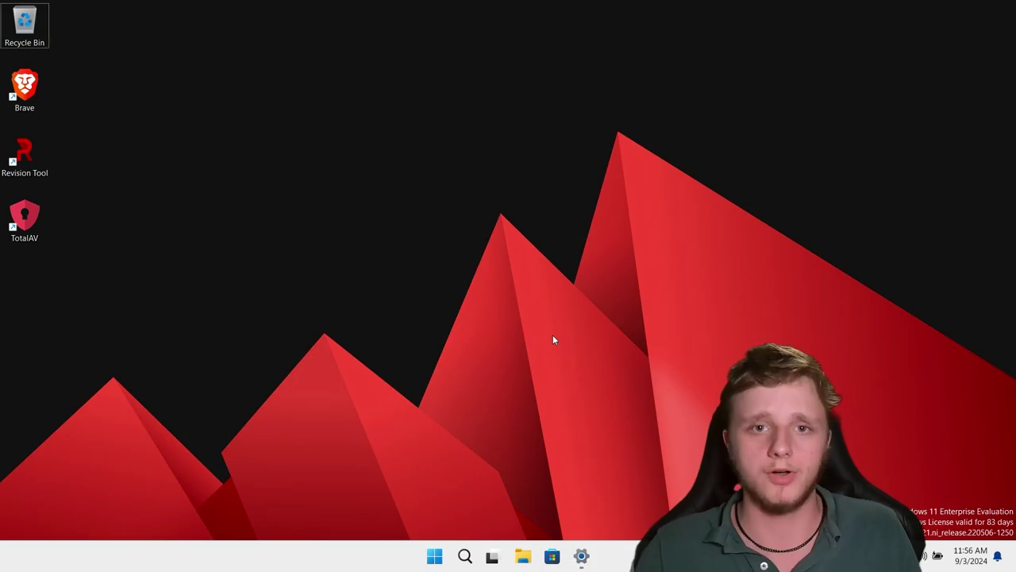
Find TotalAV through Start search, uninstall it, and decline the restart.
{"action": "key", "text": "super"}
{"action": "type", "text": "total"}
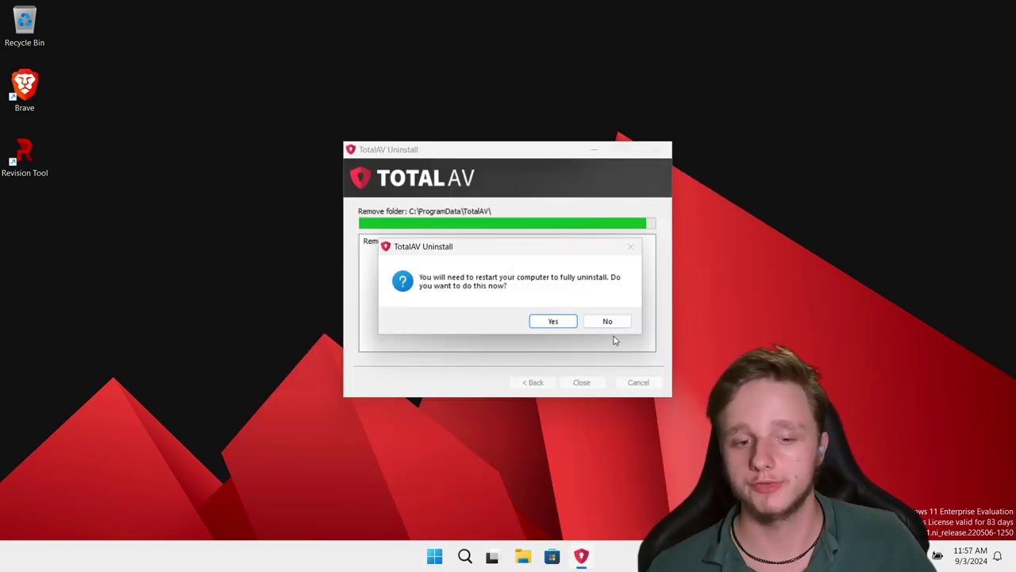
{"action": "left_click", "coordinate": [608, 321]}
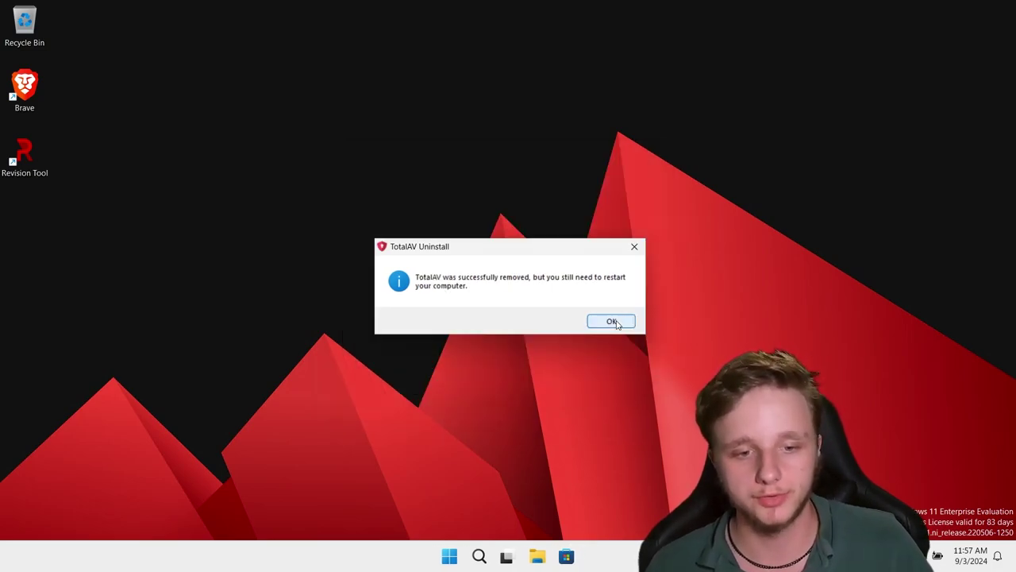
Dismiss the removal message and search Google for 'malwarebytes free download'.
{"action": "left_click", "coordinate": [611, 322]}
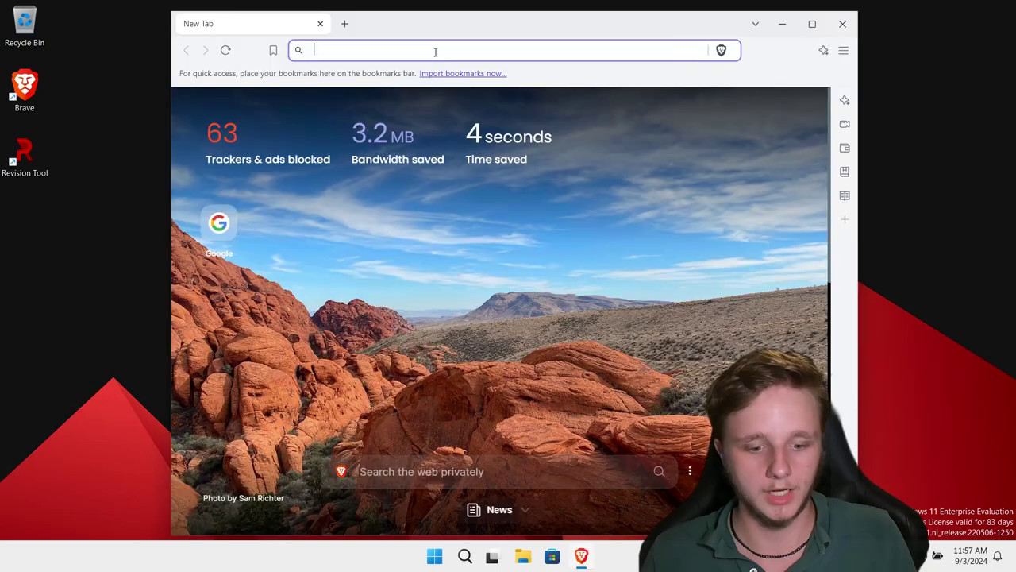
{"action": "type", "text": "google.com"}
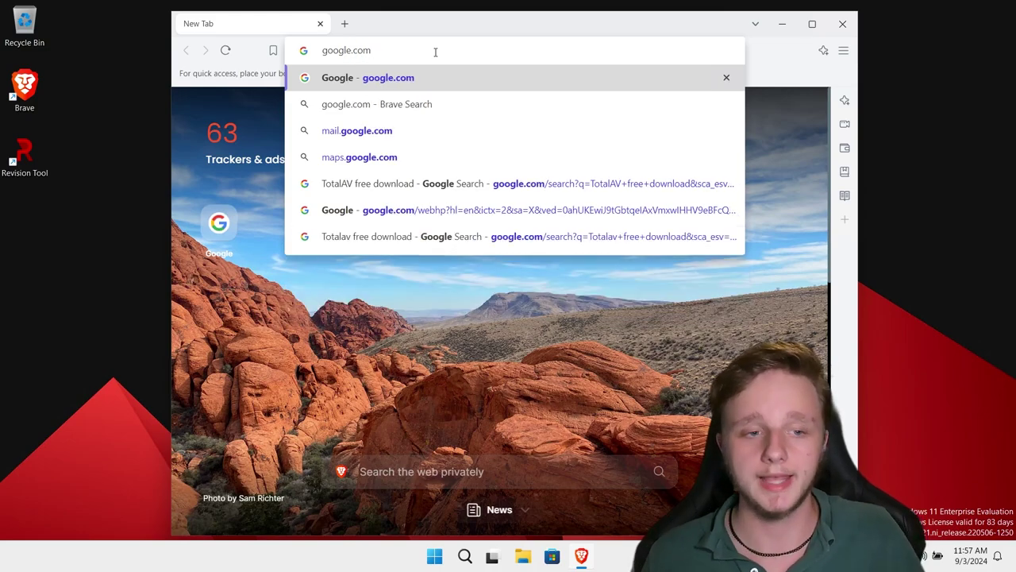
{"action": "key", "text": "Return"}
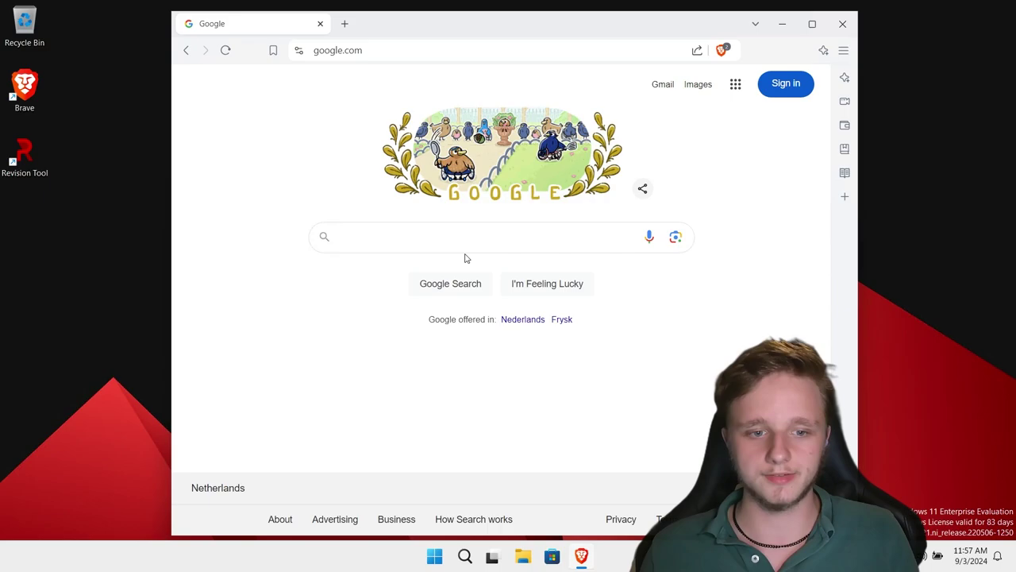
{"action": "left_click", "coordinate": [433, 232]}
{"action": "type", "text": "malware"}
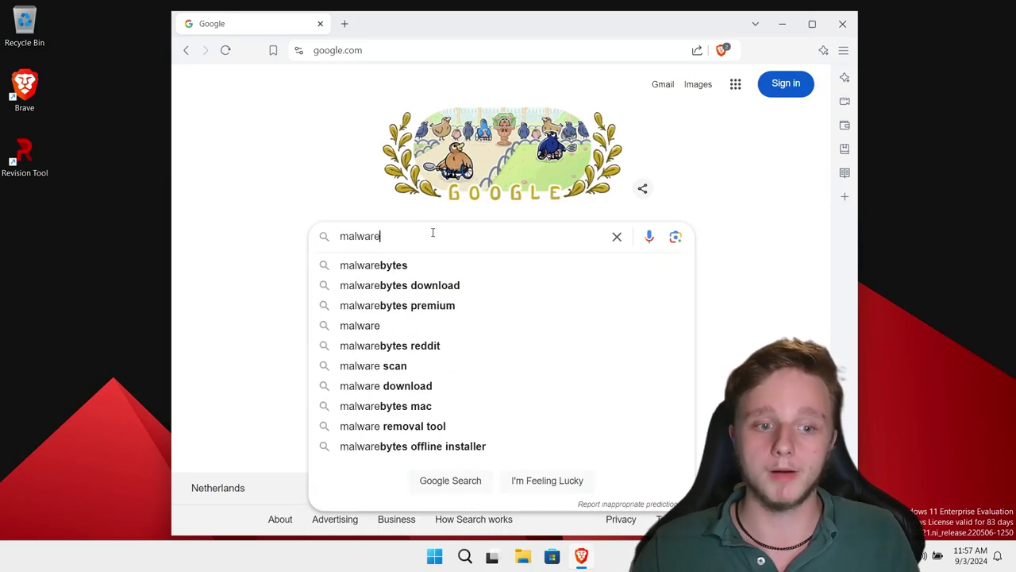
{"action": "type", "text": "bytes free "}
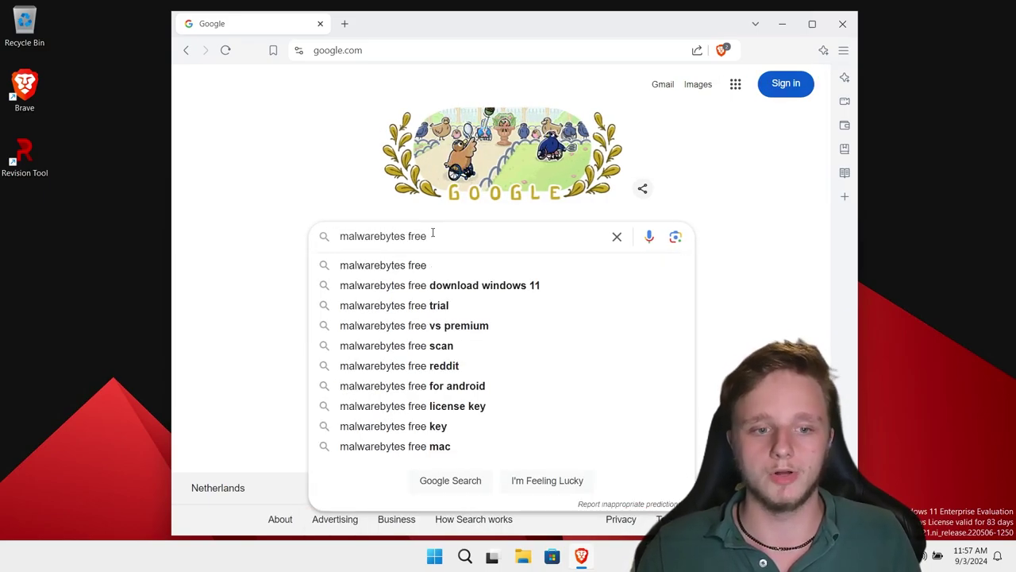
{"action": "type", "text": "download"}
{"action": "key", "text": "Return"}
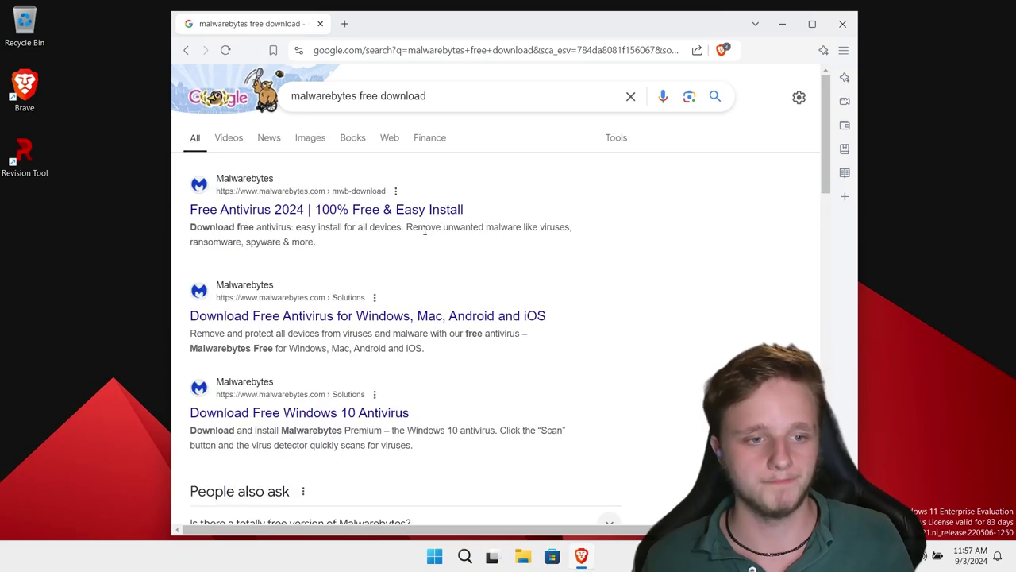
Download MBSetup.exe from the Malwarebytes page and launch the installer.
{"action": "left_click", "coordinate": [275, 211]}
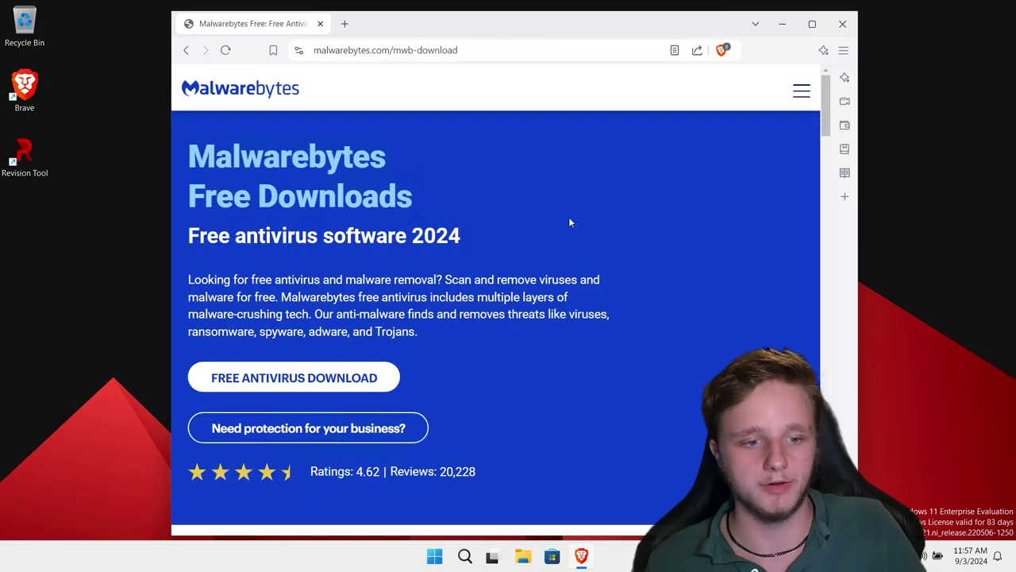
{"action": "scroll", "coordinate": [422, 323], "scroll_direction": "down", "scroll_amount": 1}
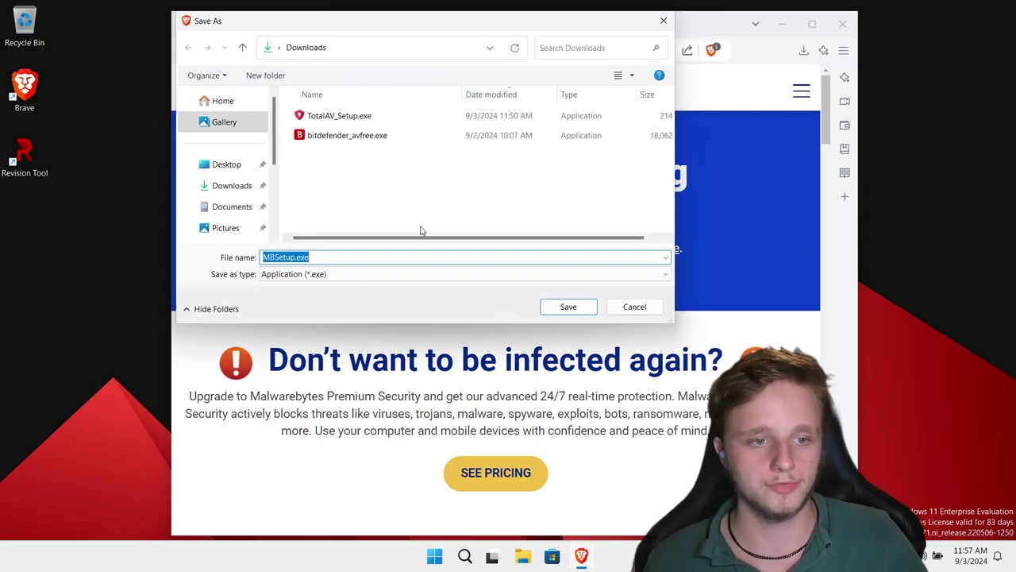
{"action": "left_click", "coordinate": [591, 307]}
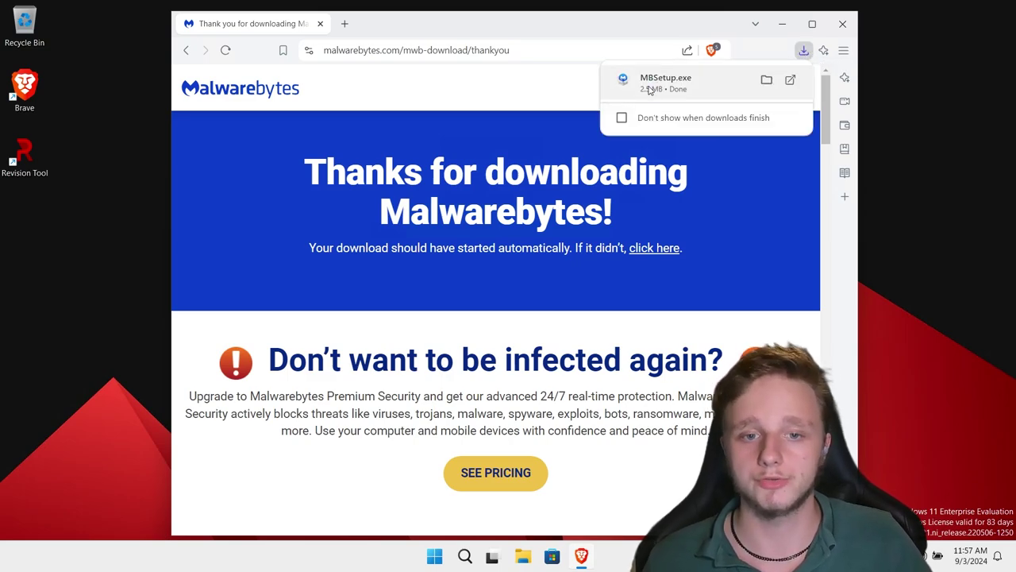
{"action": "left_click", "coordinate": [649, 89]}
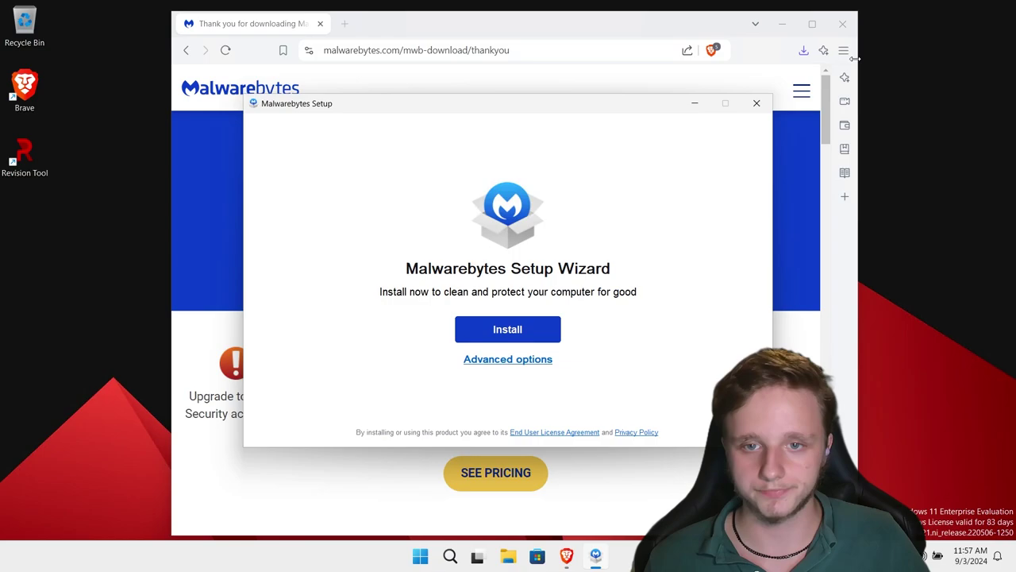
Close Brave and install Malwarebytes with the Personal protection option.
{"action": "left_click", "coordinate": [843, 24]}
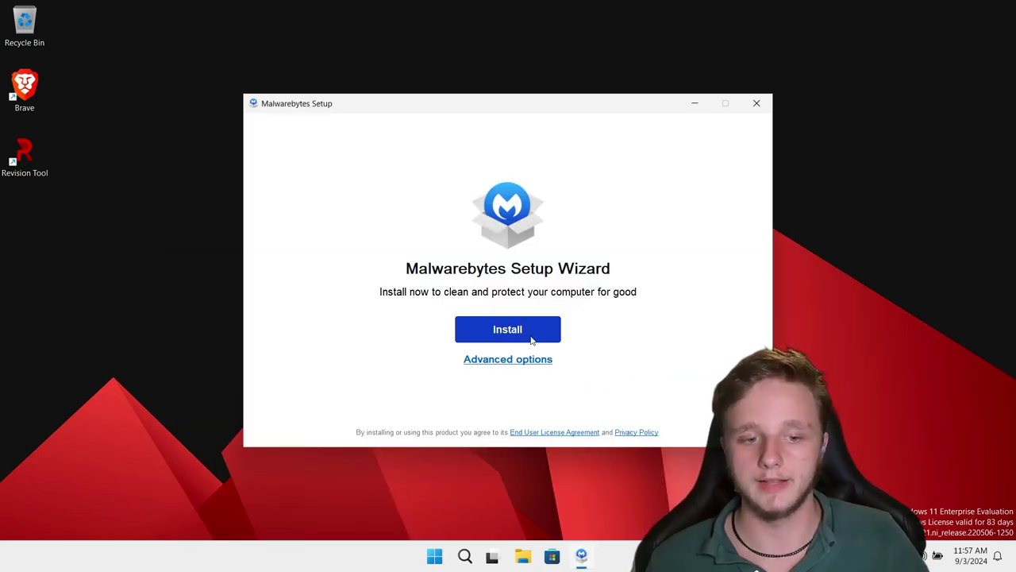
{"action": "left_click", "coordinate": [531, 340]}
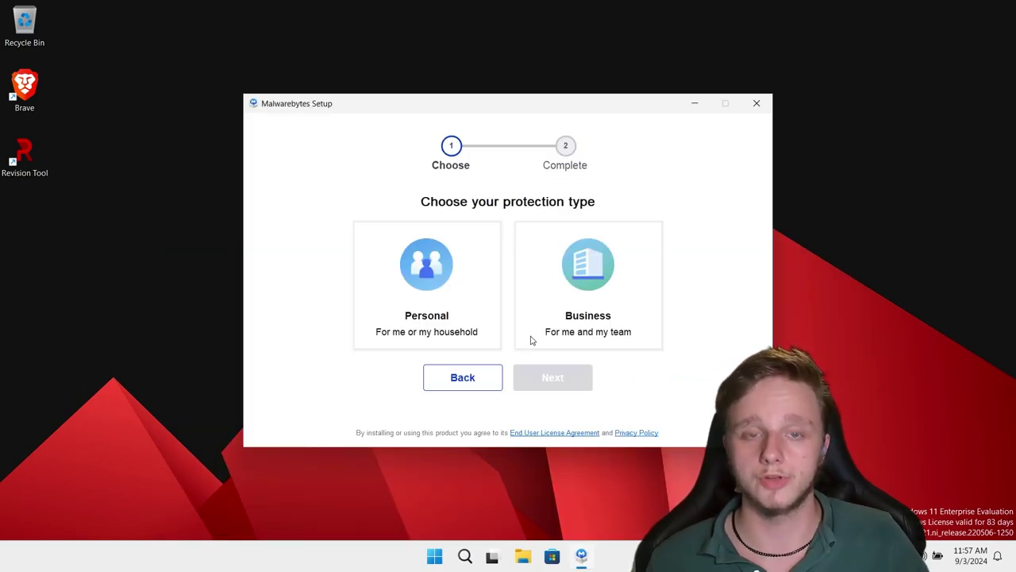
{"action": "left_click", "coordinate": [451, 328]}
{"action": "left_click", "coordinate": [533, 385]}
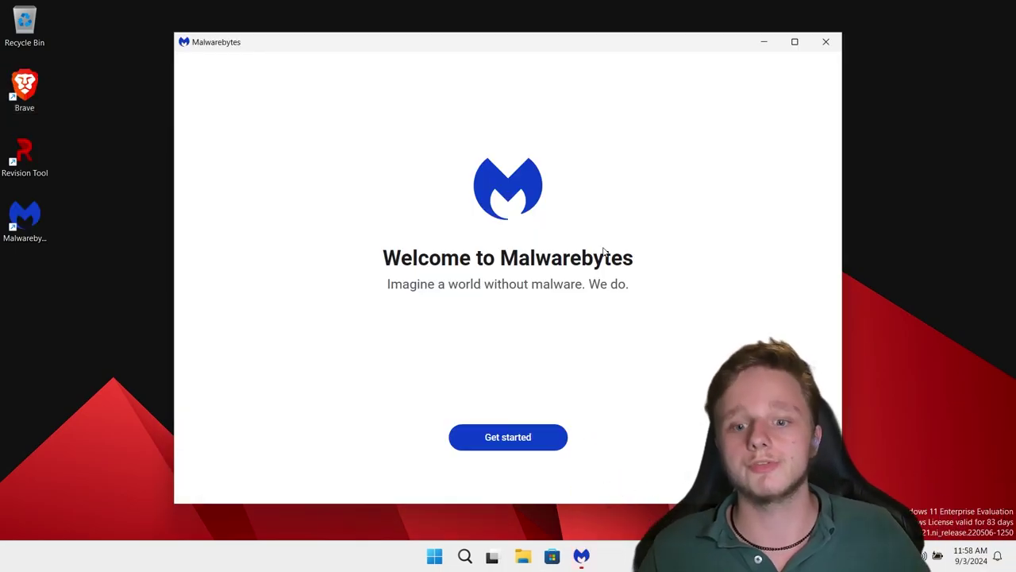
Start the free 14-day Premium trial without an email and dismiss the welcome dialogs.
{"action": "left_click", "coordinate": [524, 452]}
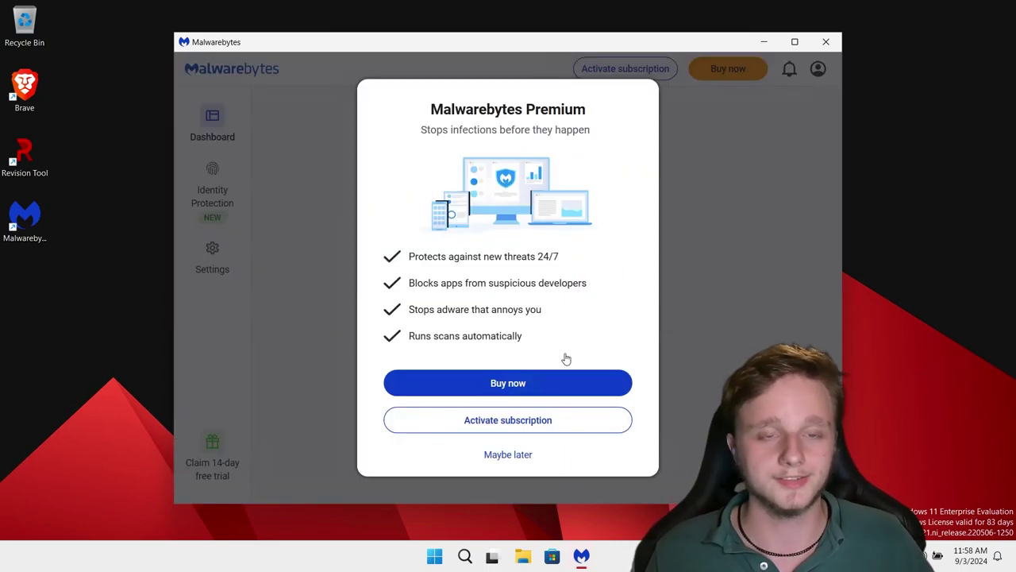
{"action": "left_click", "coordinate": [507, 455]}
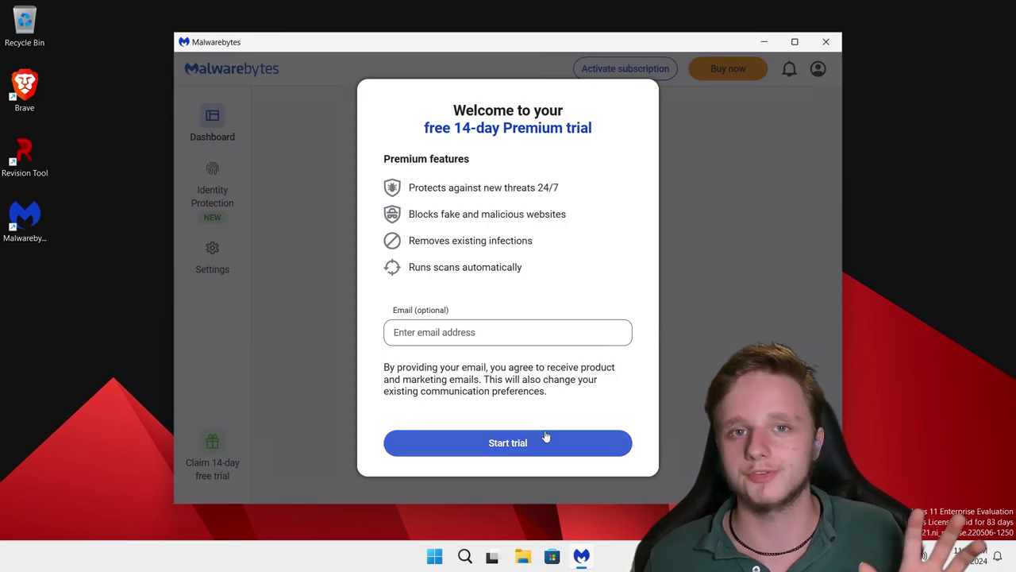
{"action": "left_click", "coordinate": [461, 339]}
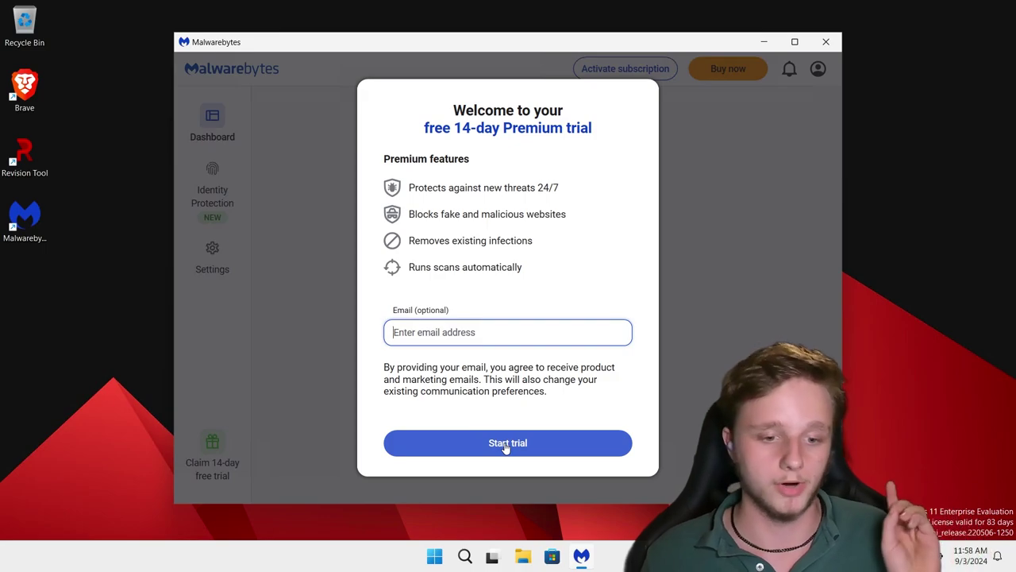
{"action": "left_click", "coordinate": [506, 447]}
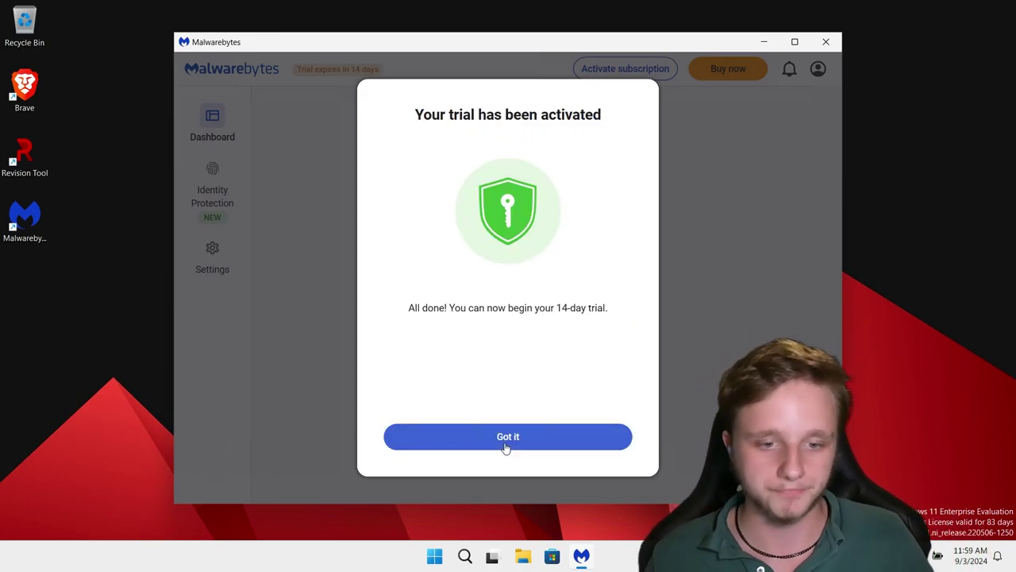
{"action": "left_click", "coordinate": [506, 444]}
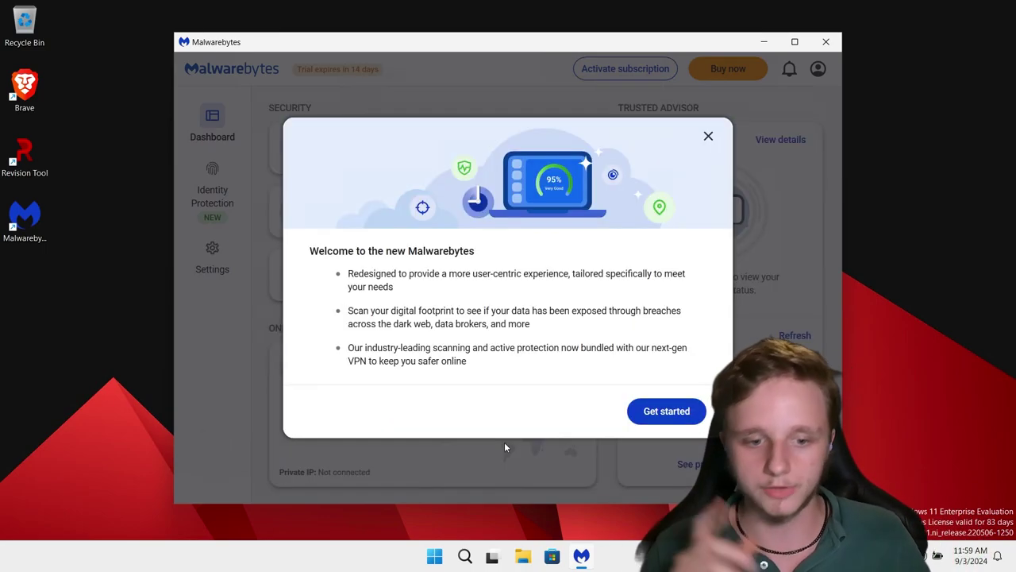
{"action": "left_click", "coordinate": [671, 418]}
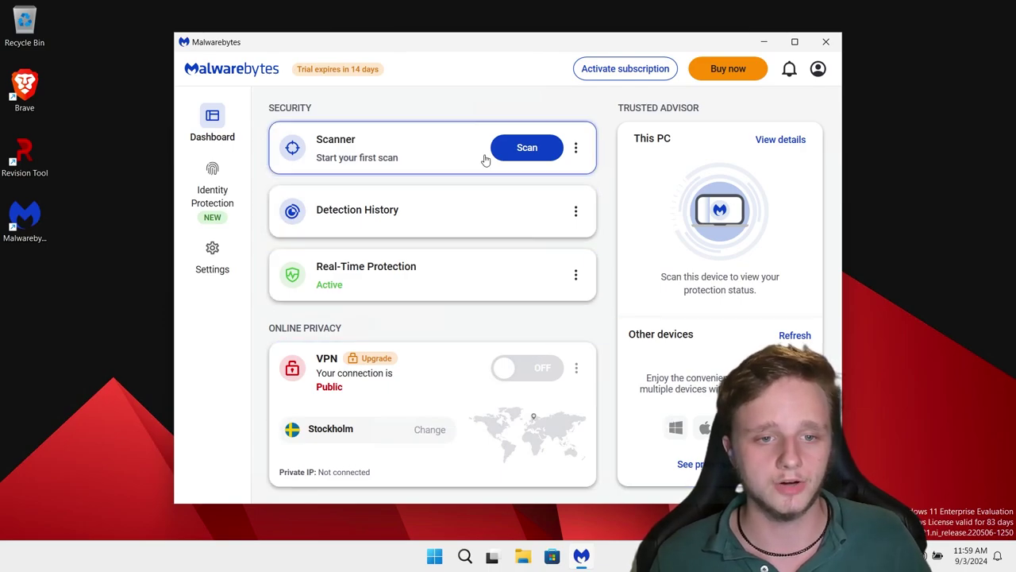
Run a Threat Scan, closing the subscription sign-in dialog, until it reports 2 PUM detections.
{"action": "left_click", "coordinate": [527, 151]}
{"action": "left_click_drag", "start_coordinate": [545, 46], "coordinate": [491, 44]}
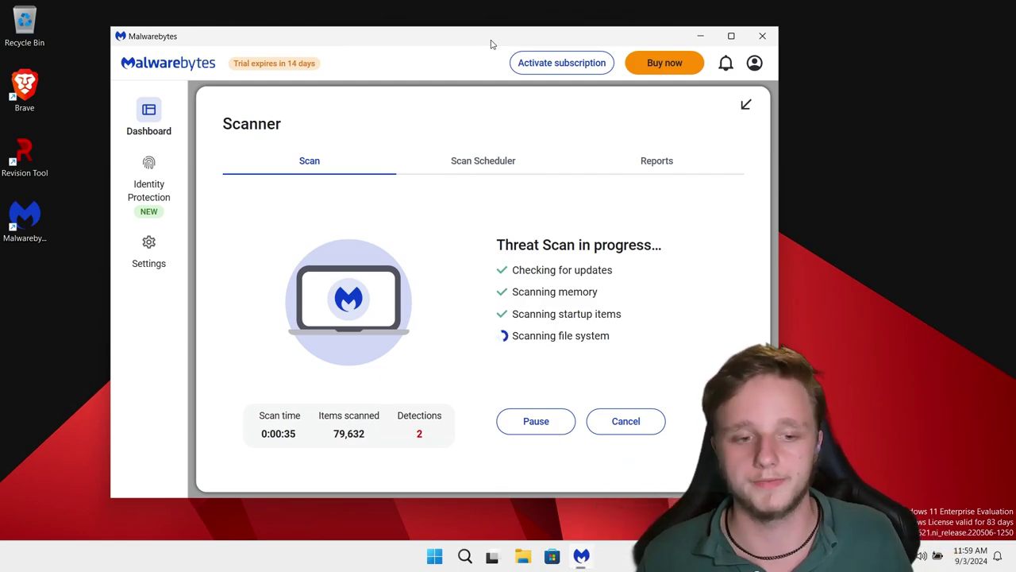
{"action": "left_click_drag", "start_coordinate": [508, 40], "coordinate": [487, 28]}
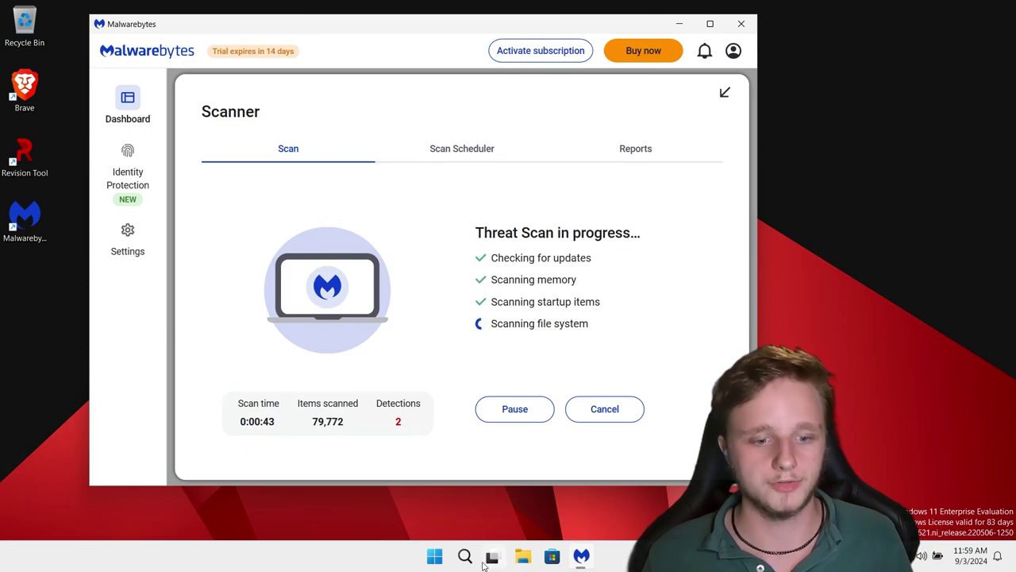
{"action": "left_click", "coordinate": [548, 51]}
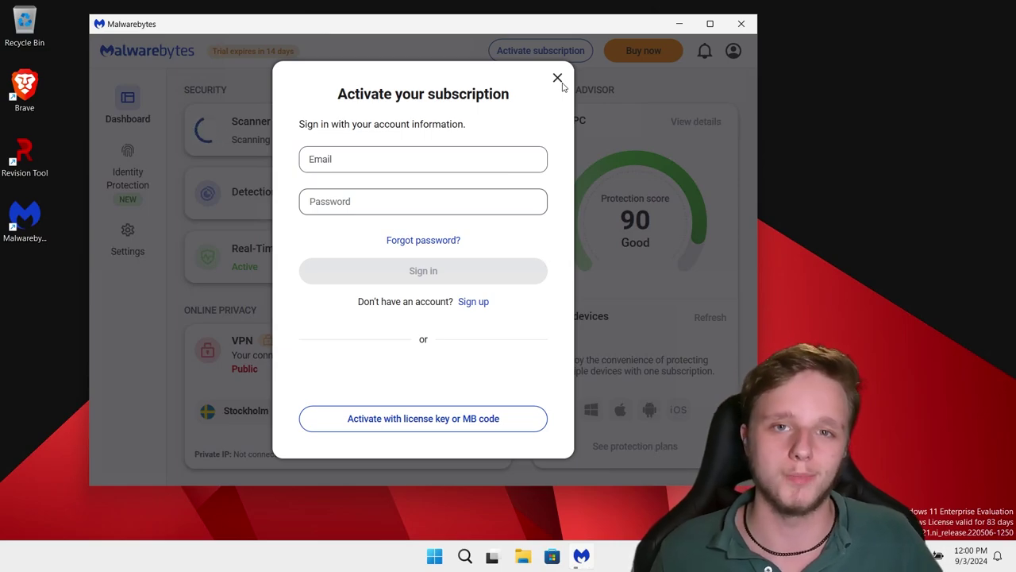
{"action": "left_click", "coordinate": [557, 77]}
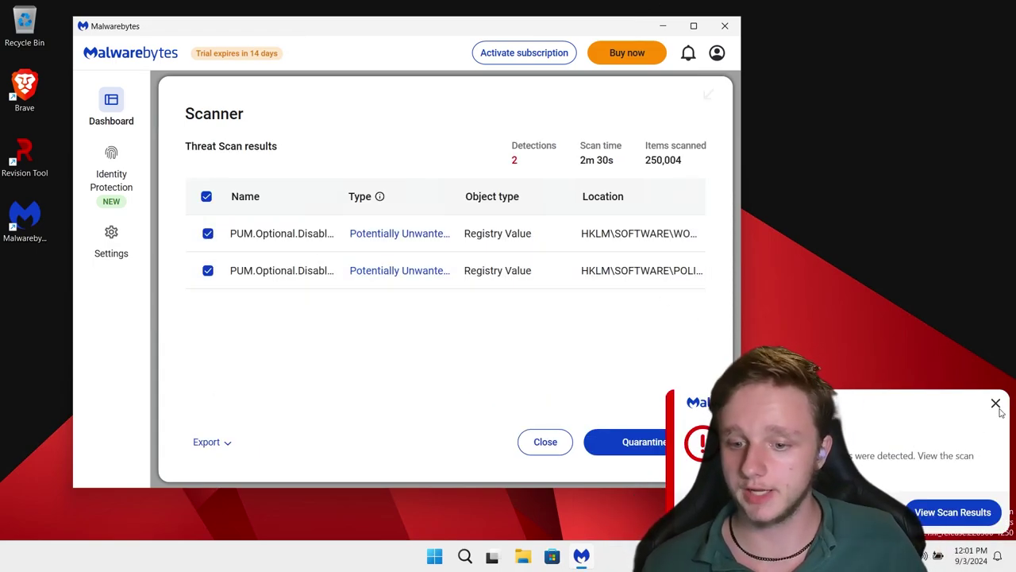
Dismiss the notification, quarantine both PUM registry detections, and close the summary.
{"action": "left_click", "coordinate": [995, 403]}
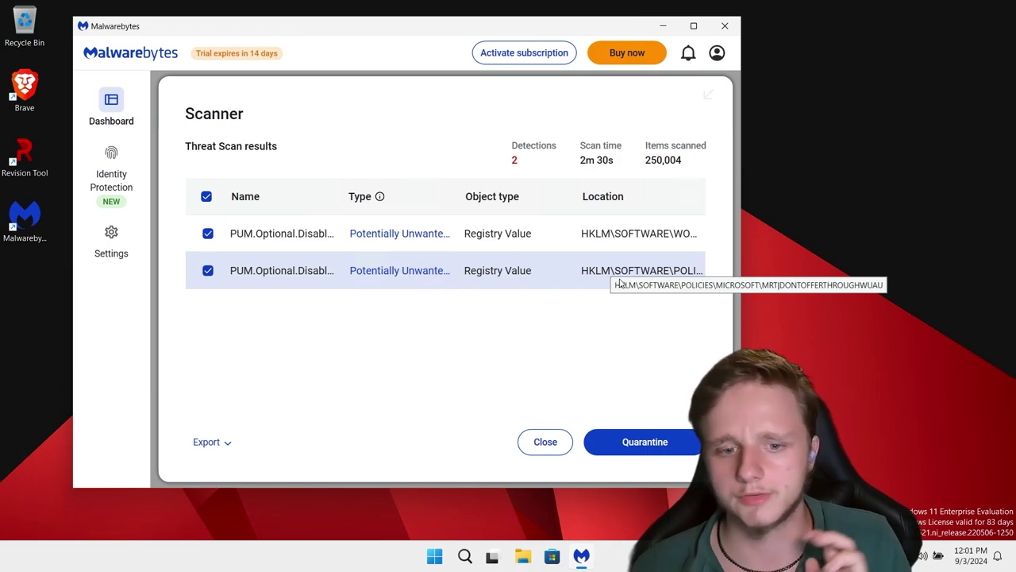
{"action": "left_click", "coordinate": [633, 442]}
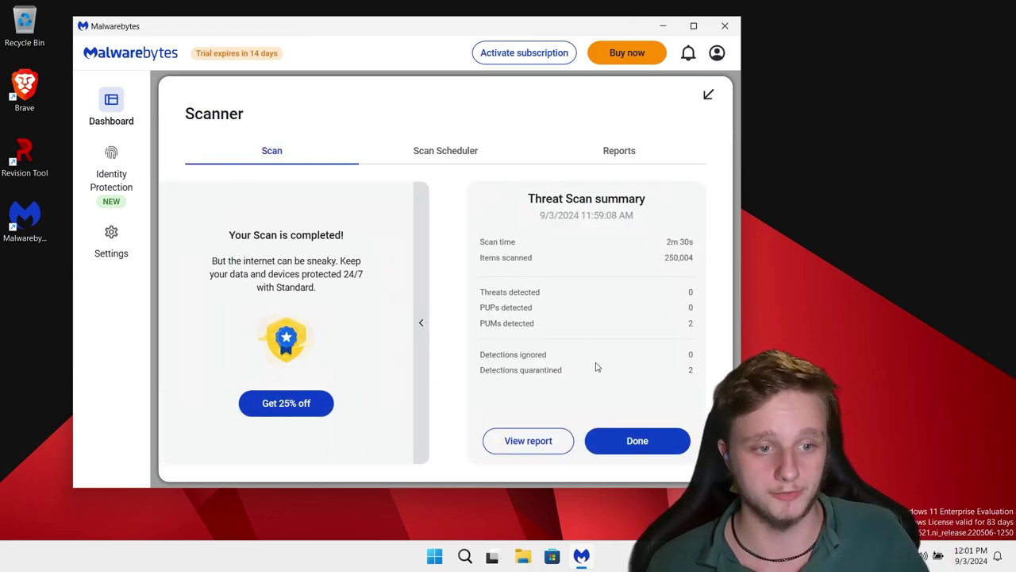
{"action": "left_click", "coordinate": [638, 442]}
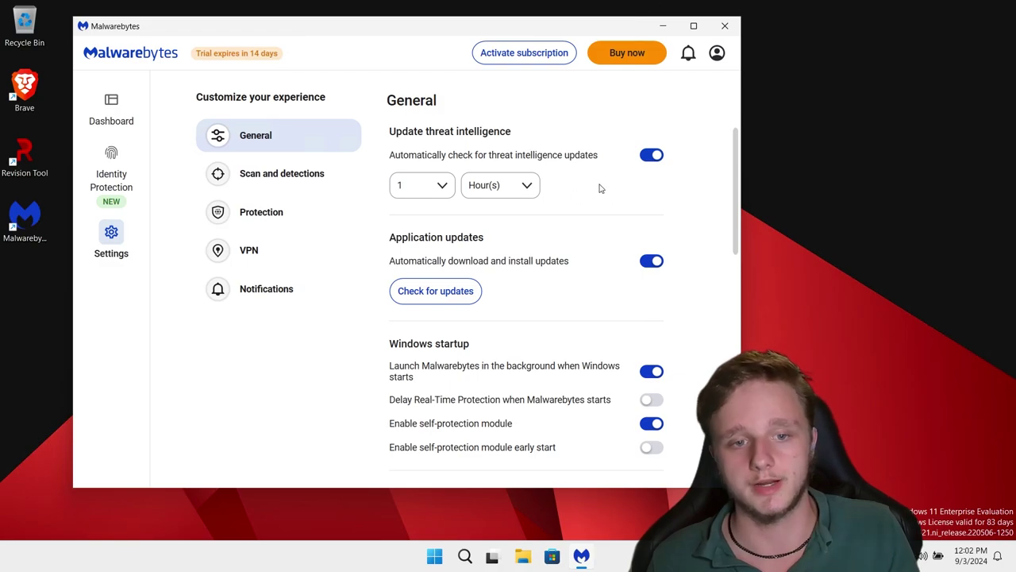
View Scan and detections settings, return to the Dashboard, and close Malwarebytes.
{"action": "left_click", "coordinate": [274, 170]}
{"action": "left_click", "coordinate": [111, 107]}
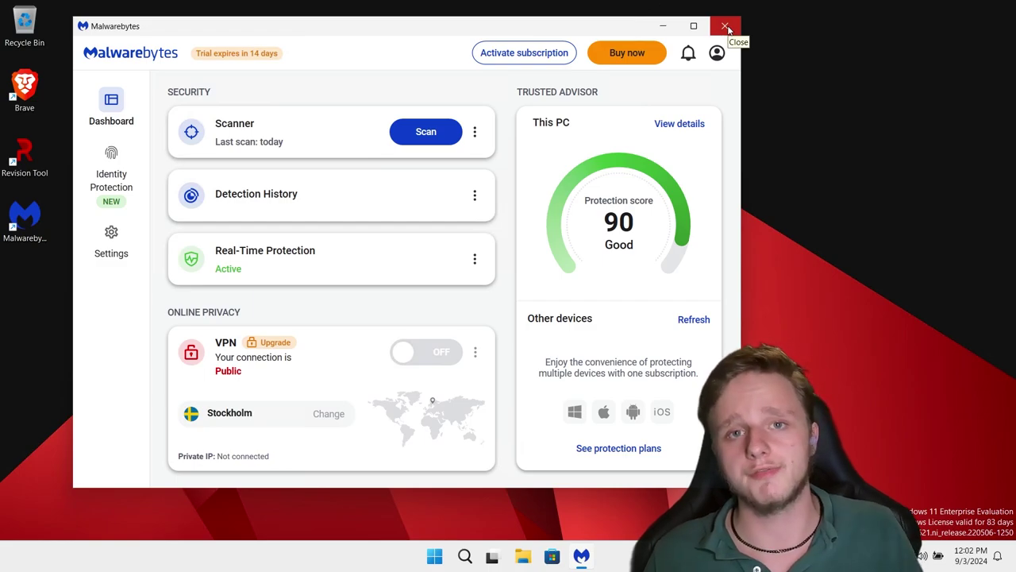
{"action": "left_click", "coordinate": [727, 27]}
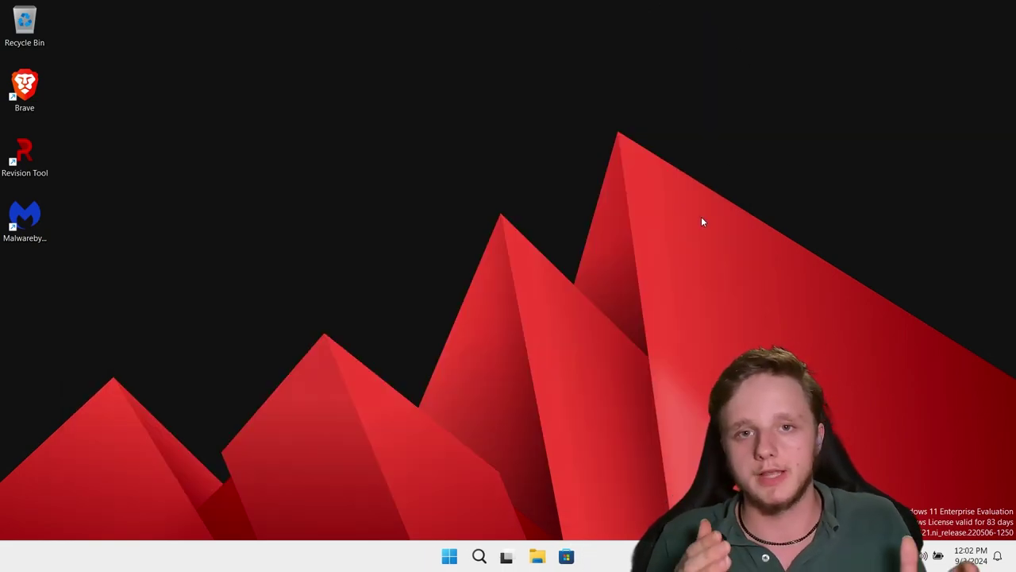